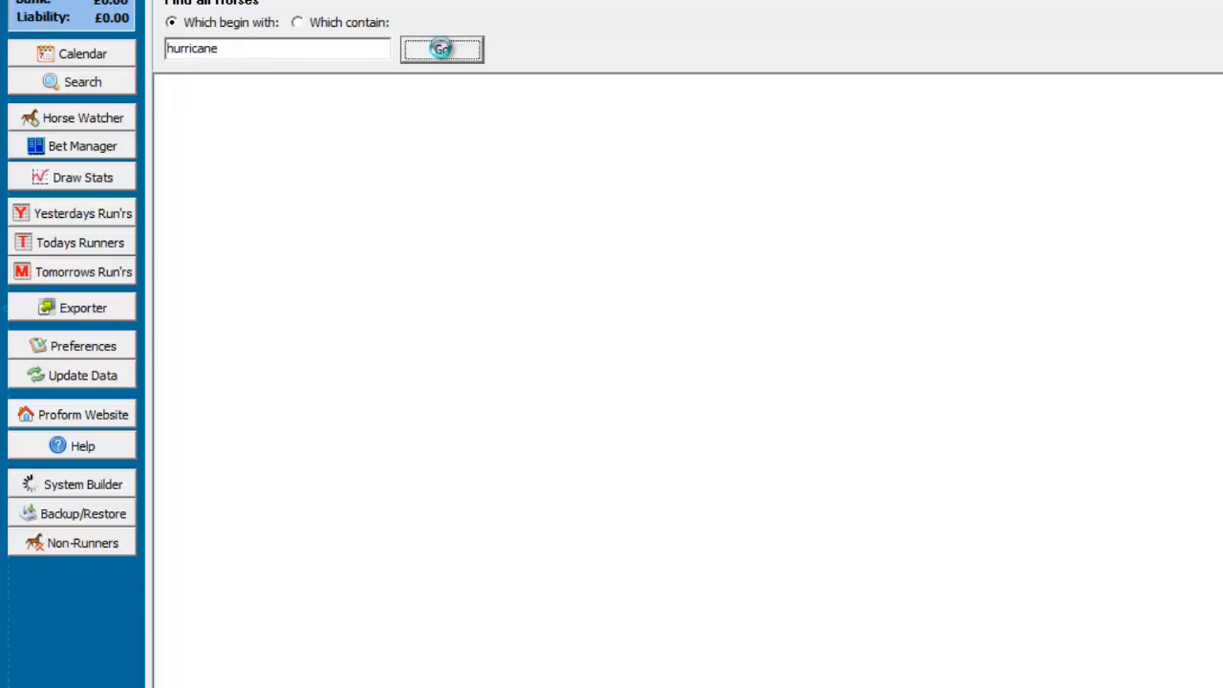
# Step: Open Hurricane Spirit from the list of found horses and turn on the Pattern Matcher to examine its race type and course records
pyautogui.scroll(-3, 296, 513)
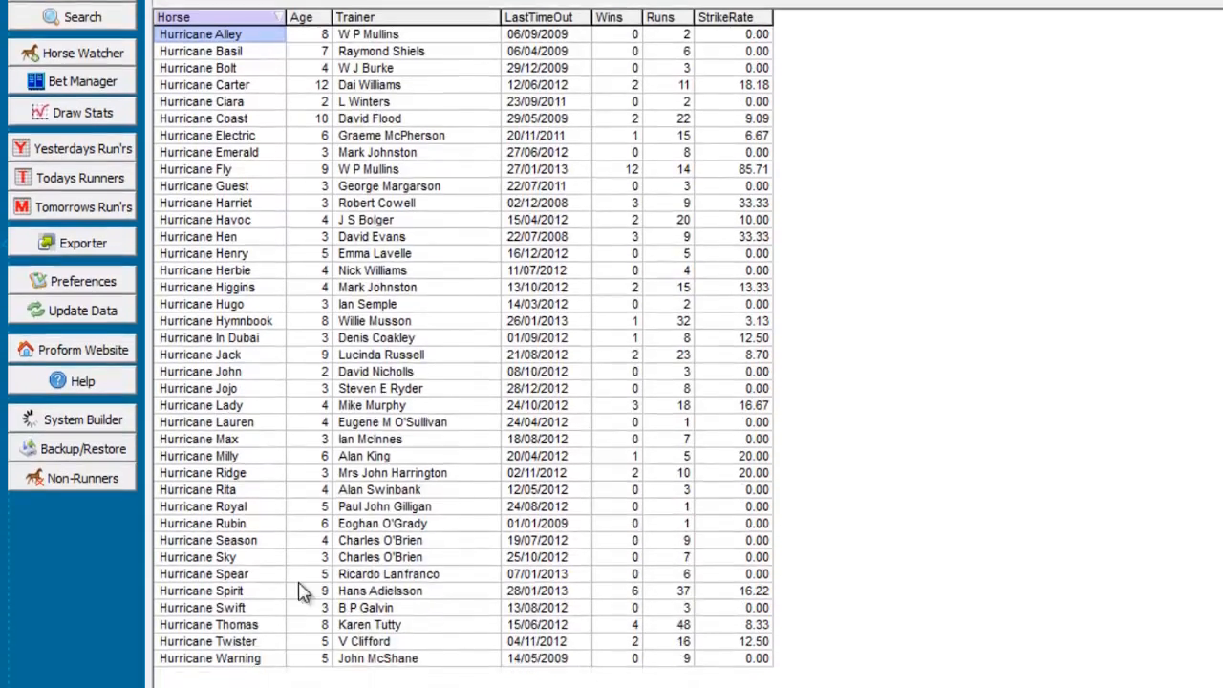
pyautogui.click(247, 497)
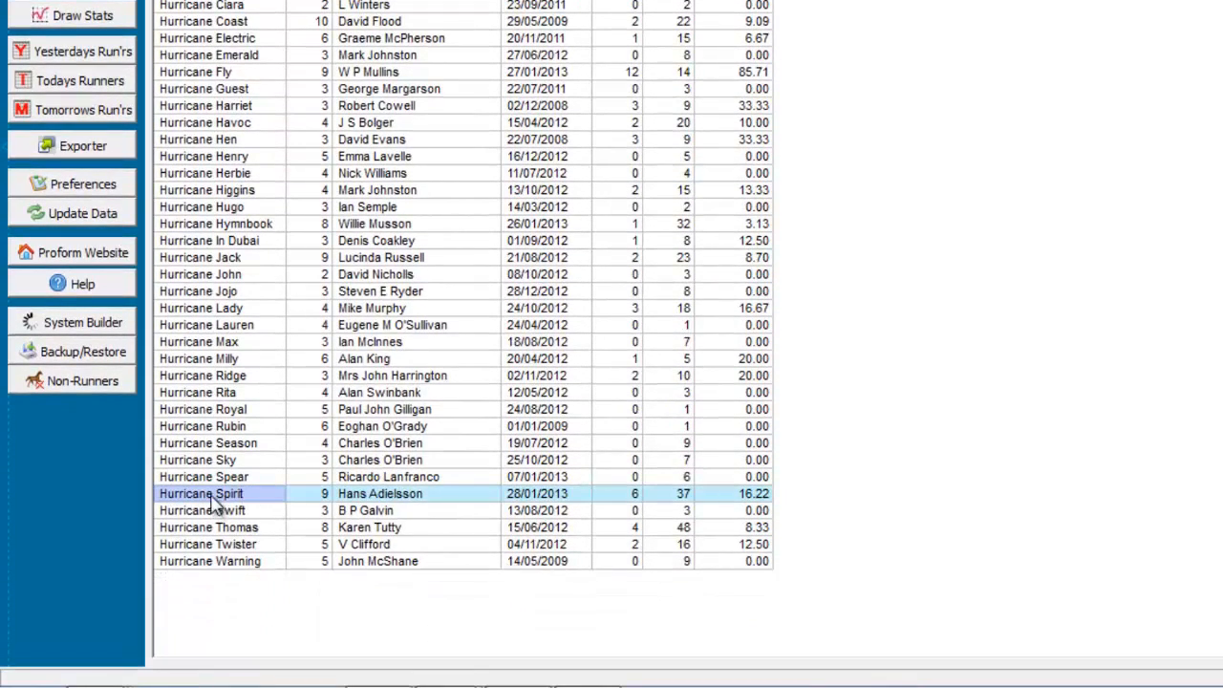
pyautogui.rightClick(214, 499)
pyautogui.click(287, 510)
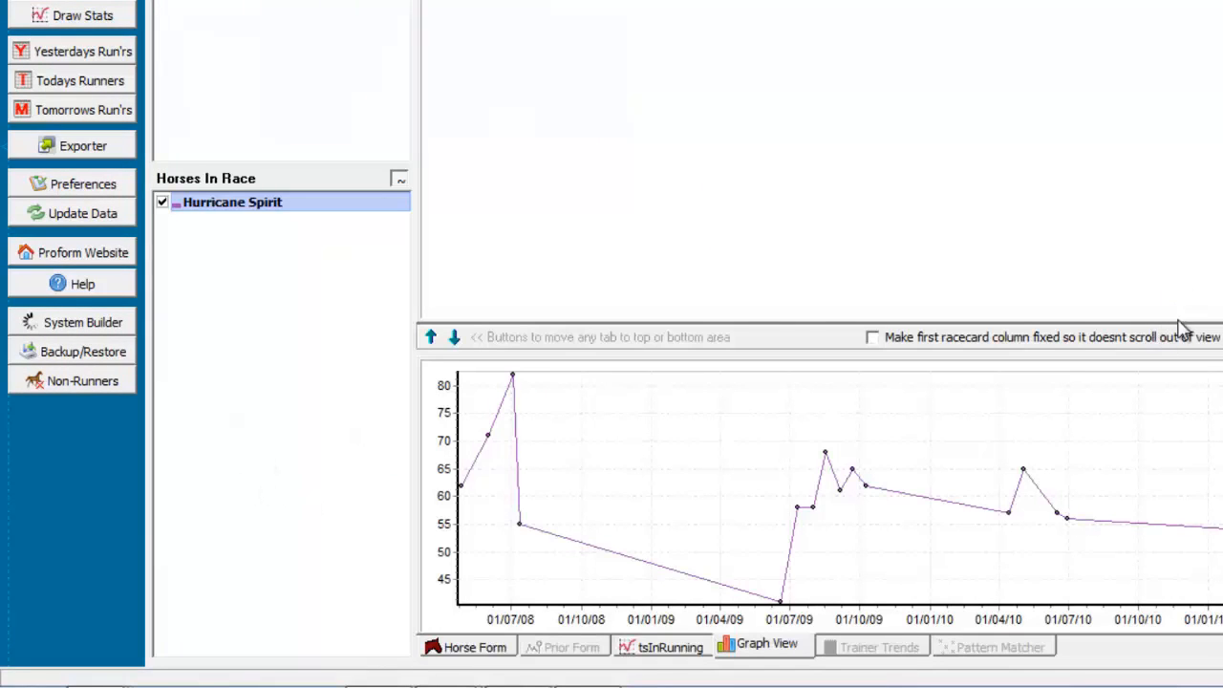
pyautogui.click(999, 654)
pyautogui.click(1002, 373)
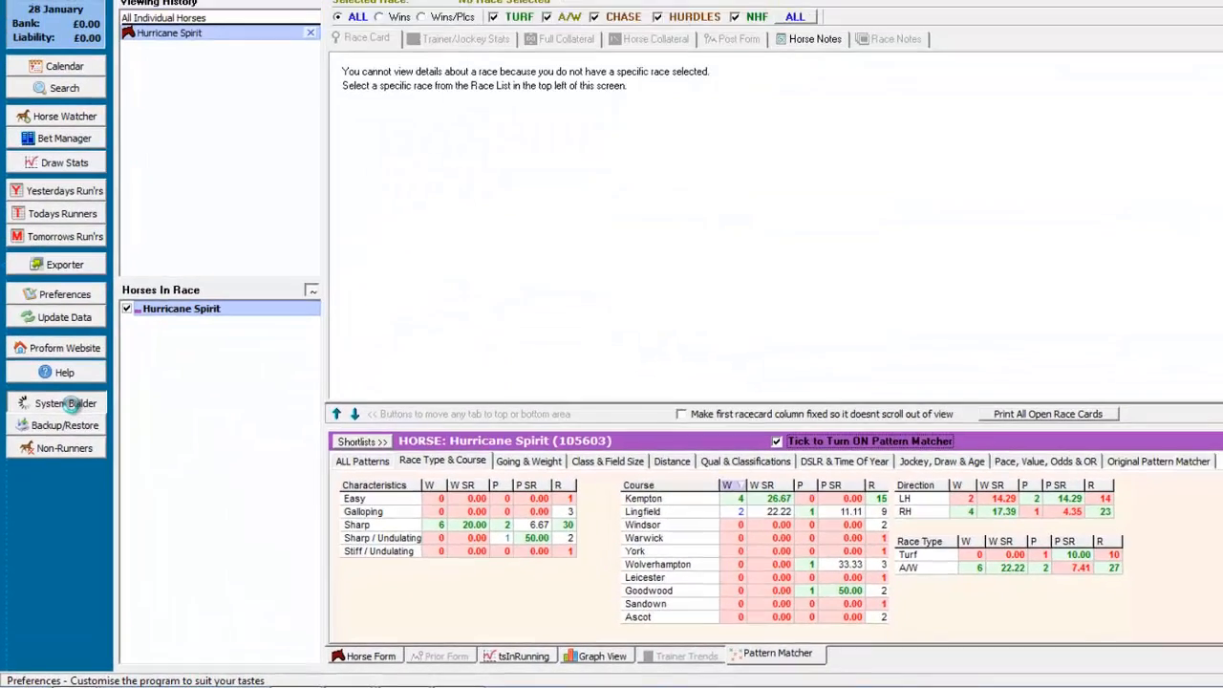
# Step: Start a new system in the System Builder and set its horse name filter to Hurricane Spirit
pyautogui.click(65, 403)
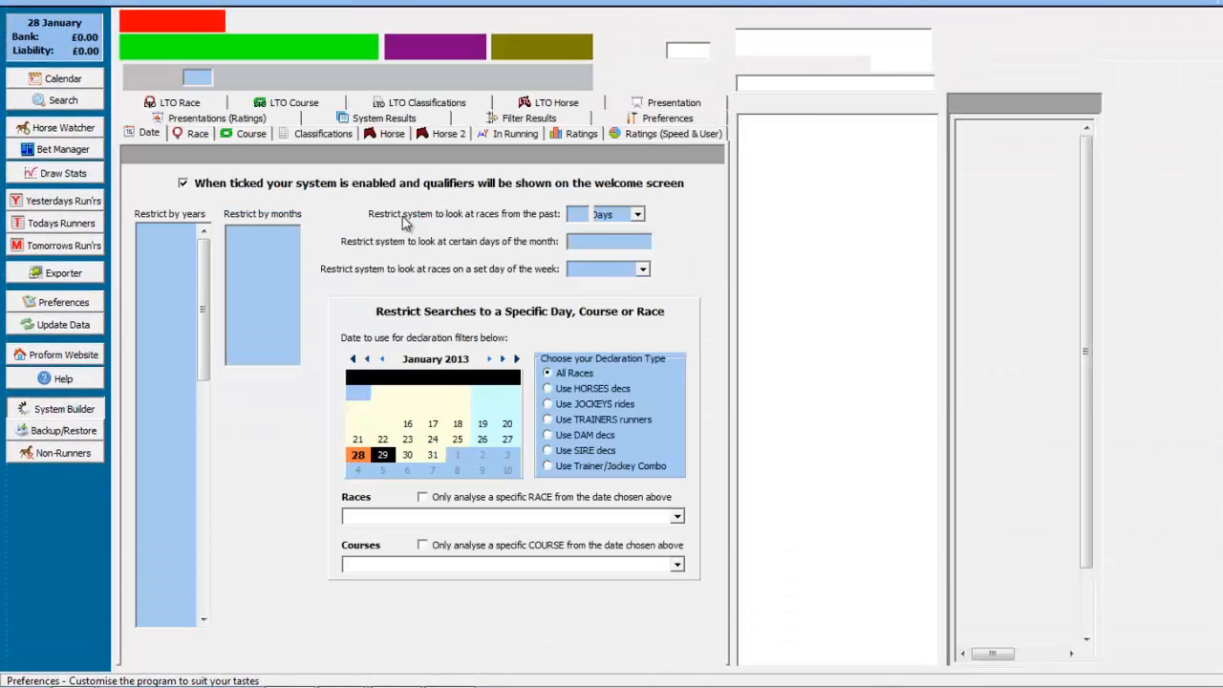
pyautogui.click(384, 133)
pyautogui.click(232, 187)
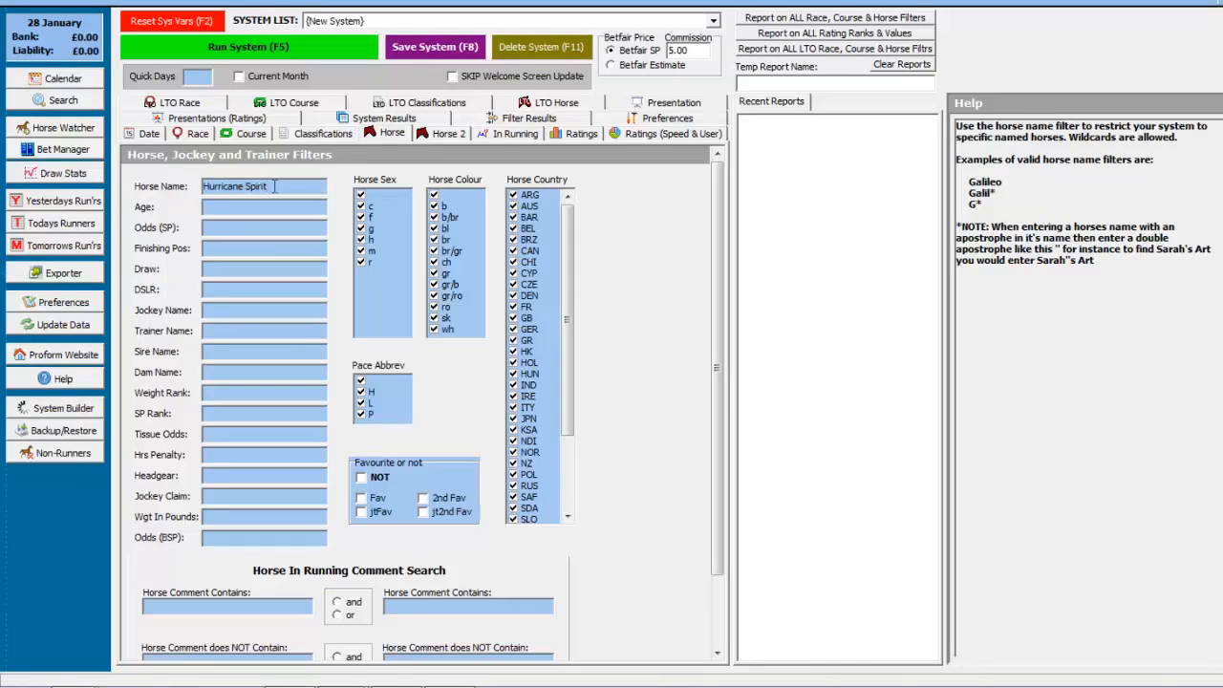
# Step: Restrict the Hurricane Spirit system to A/W races by excluding Turf, Chase, Hurdle and NHF
pyautogui.click(198, 135)
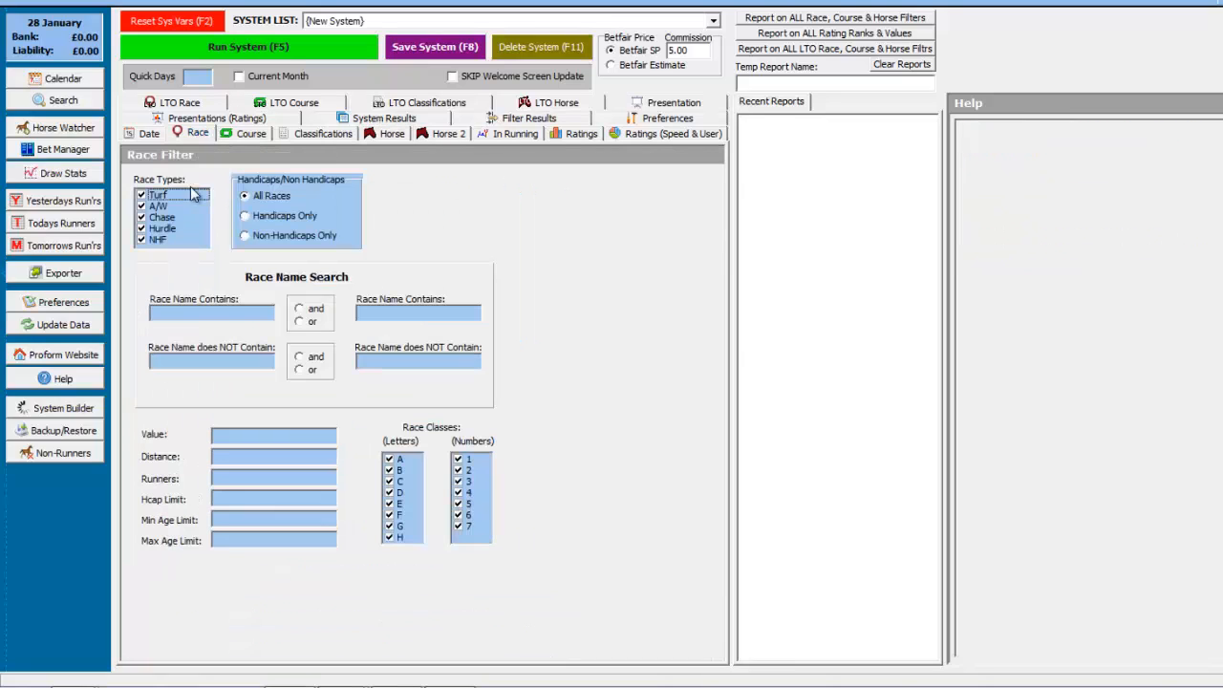
pyautogui.click(141, 217)
pyautogui.click(141, 229)
pyautogui.click(141, 240)
pyautogui.click(141, 195)
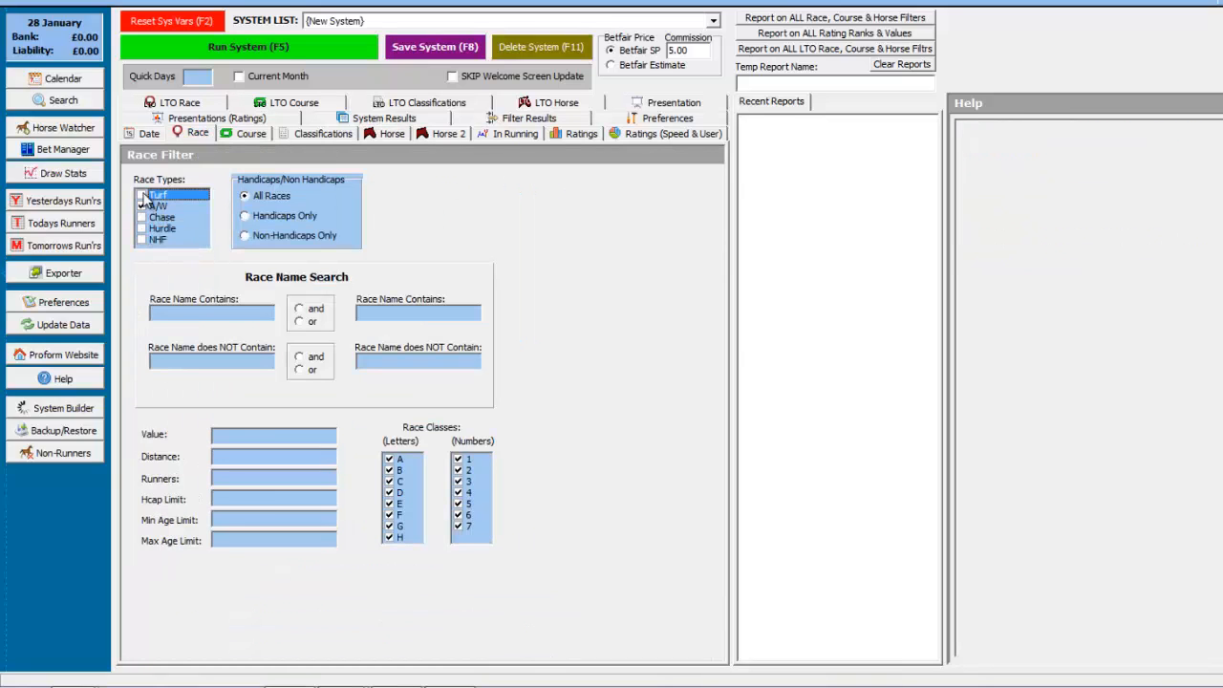
# Step: Limit the system's courses to Kempton only and run it without date restrictions
pyautogui.click(253, 134)
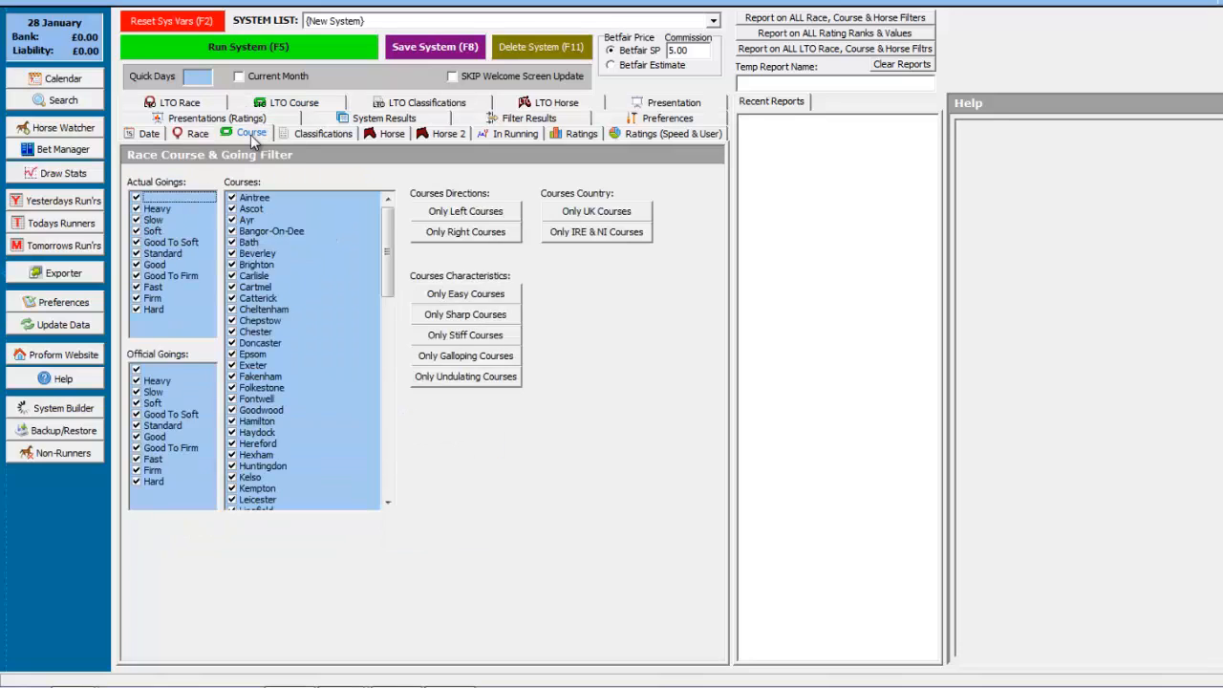
pyautogui.rightClick(323, 347)
pyautogui.click(370, 377)
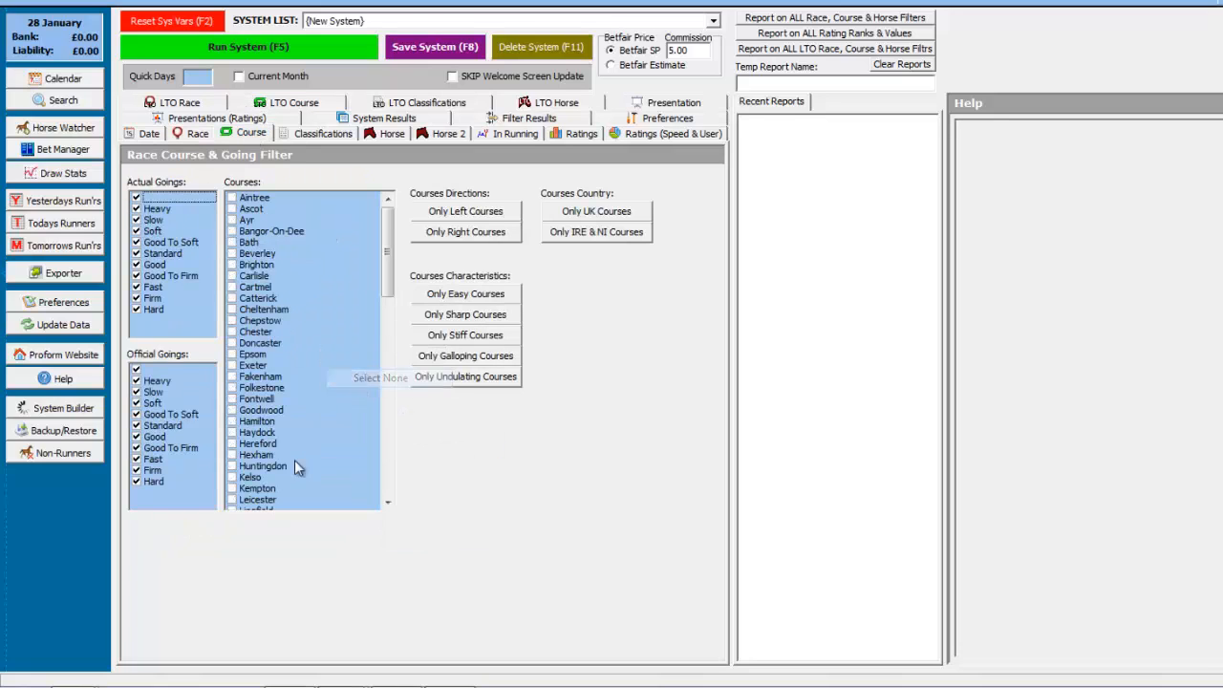
pyautogui.click(232, 488)
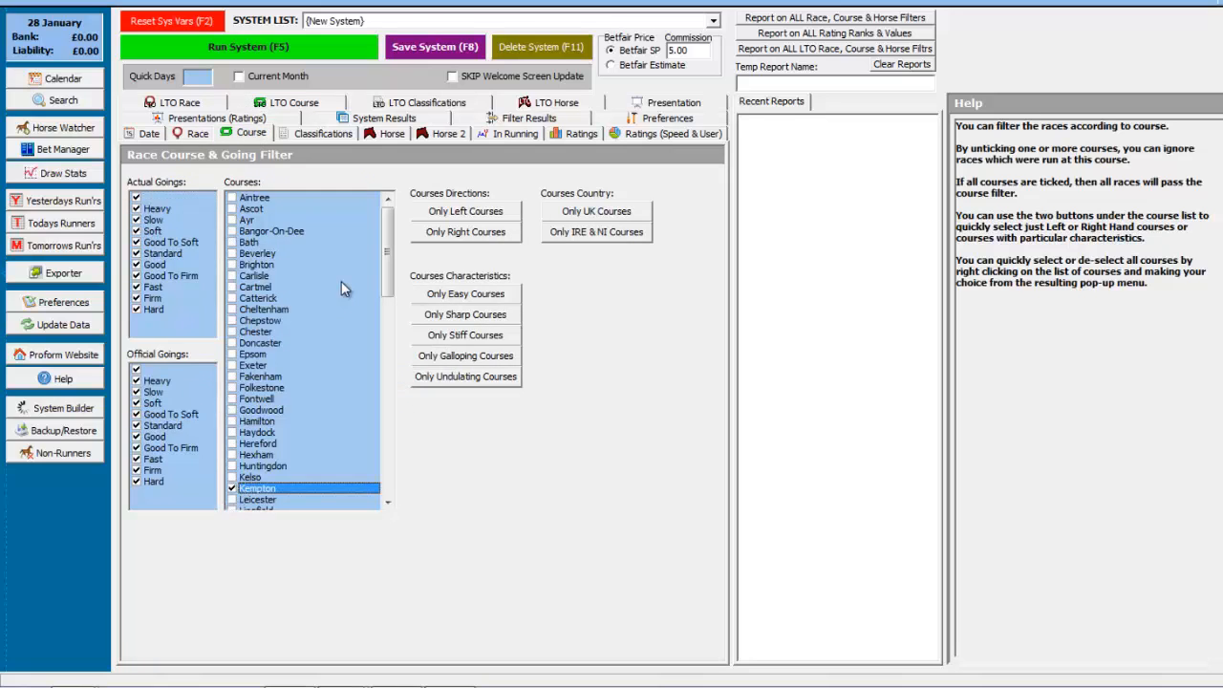
pyautogui.click(234, 48)
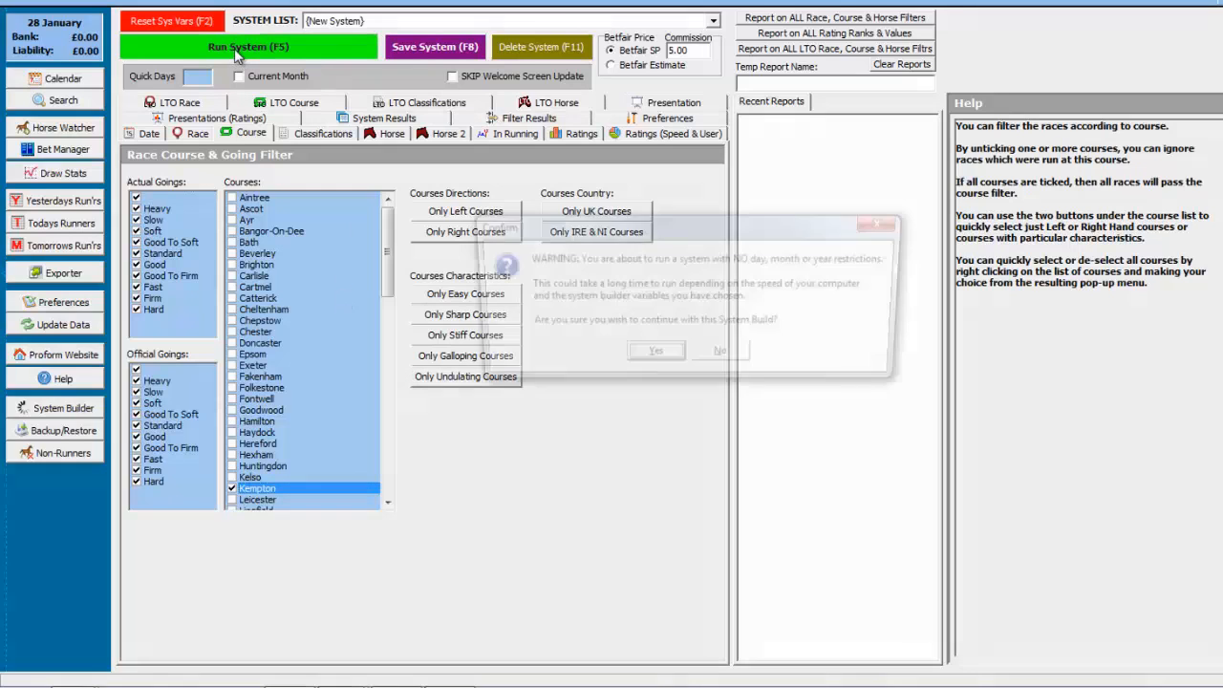
pyautogui.click(649, 356)
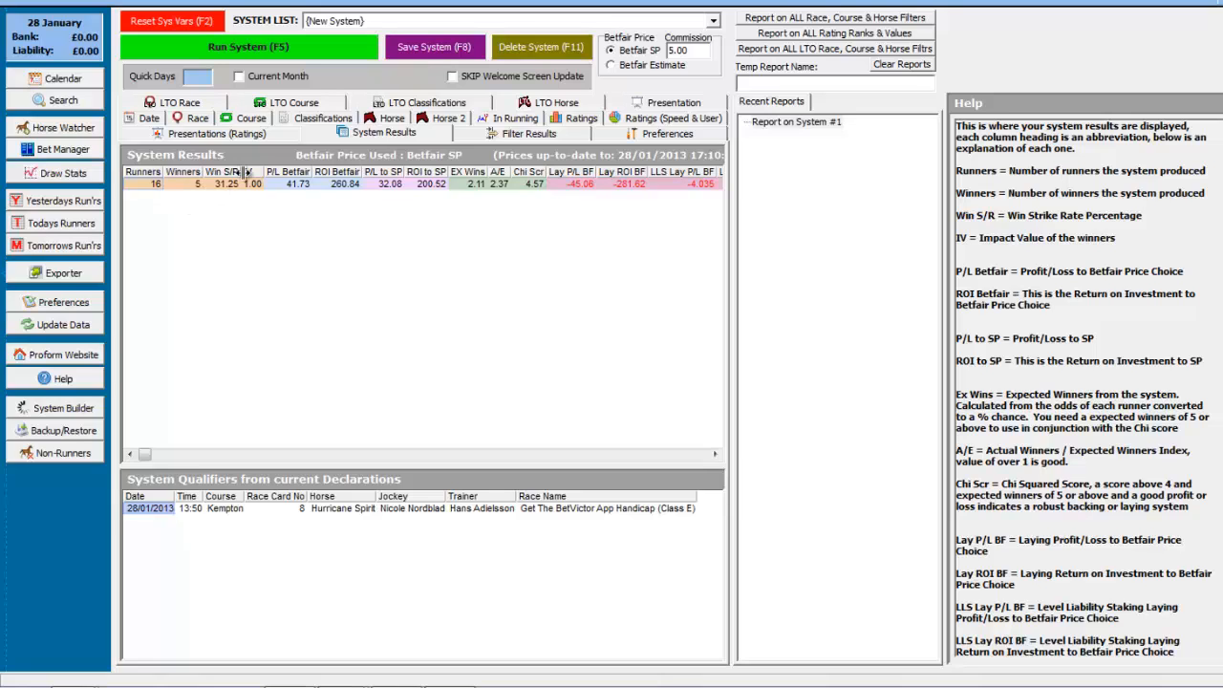
# Step: Save the system as "ALERTS - HORSES - Hurricane Spirit Kempton AW", reusing the horse name from its filter
pyautogui.click(390, 118)
pyautogui.click(282, 187)
pyautogui.moveTo(282, 186); pyautogui.dragTo(182, 195)
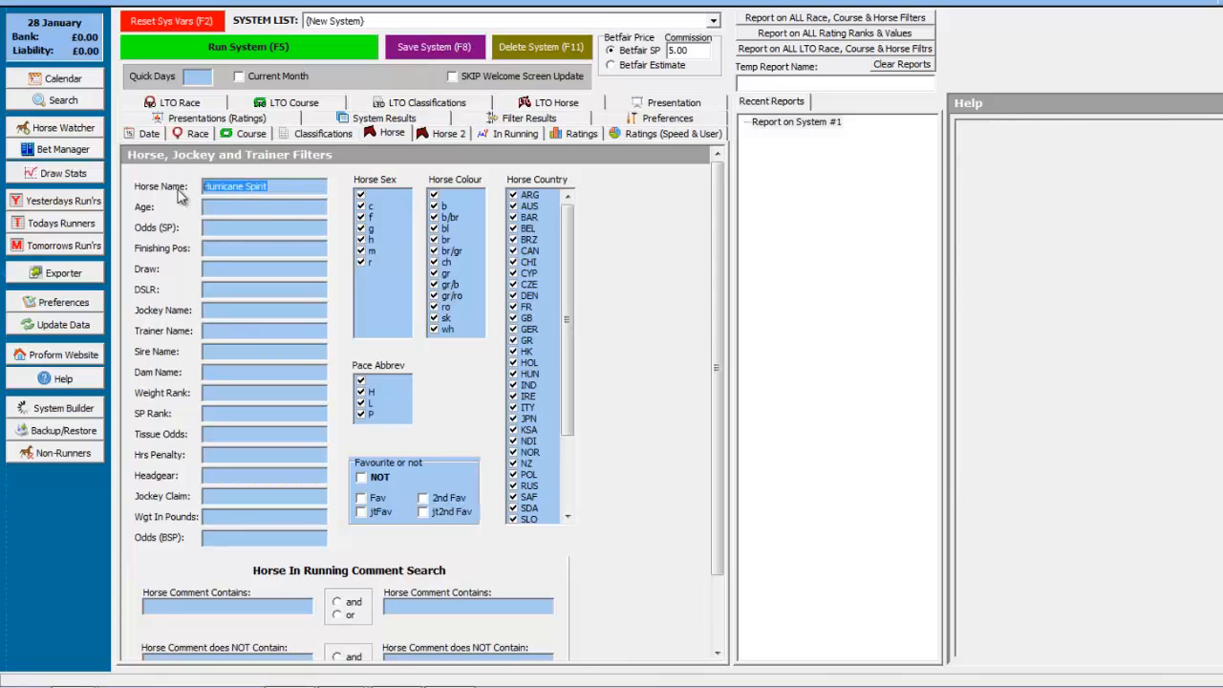
pyautogui.click(431, 50)
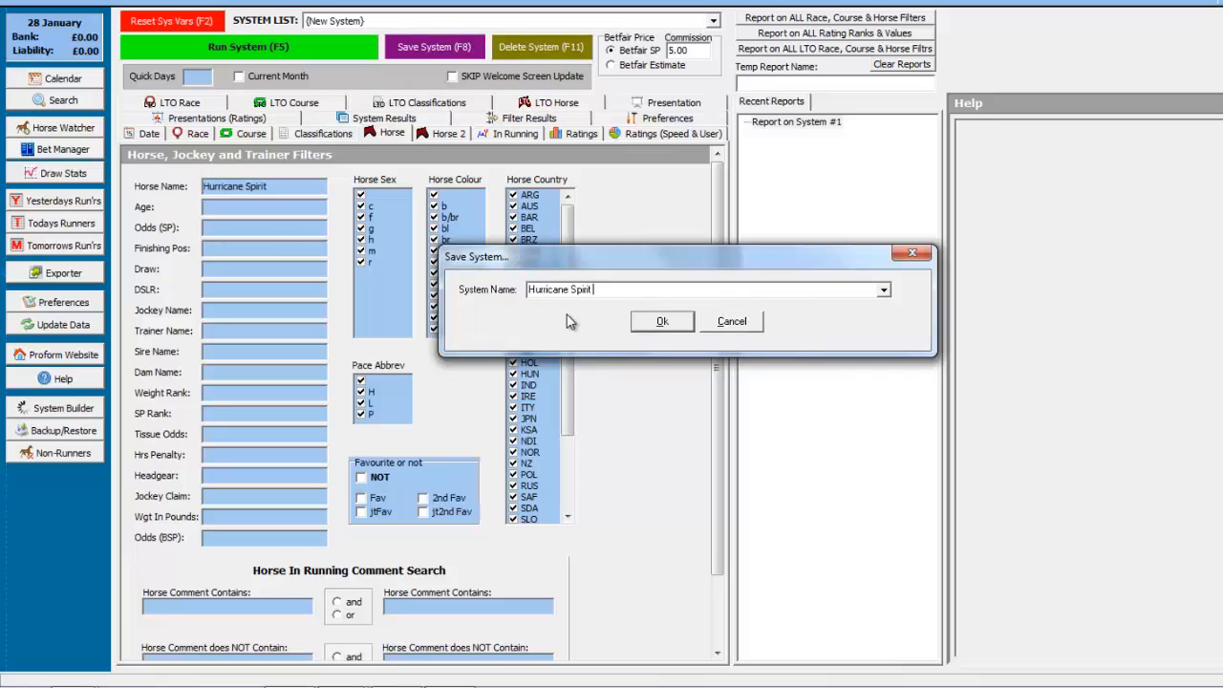
pyautogui.write('Kempton')
pyautogui.write(' AW')
pyautogui.write('ALERTS')
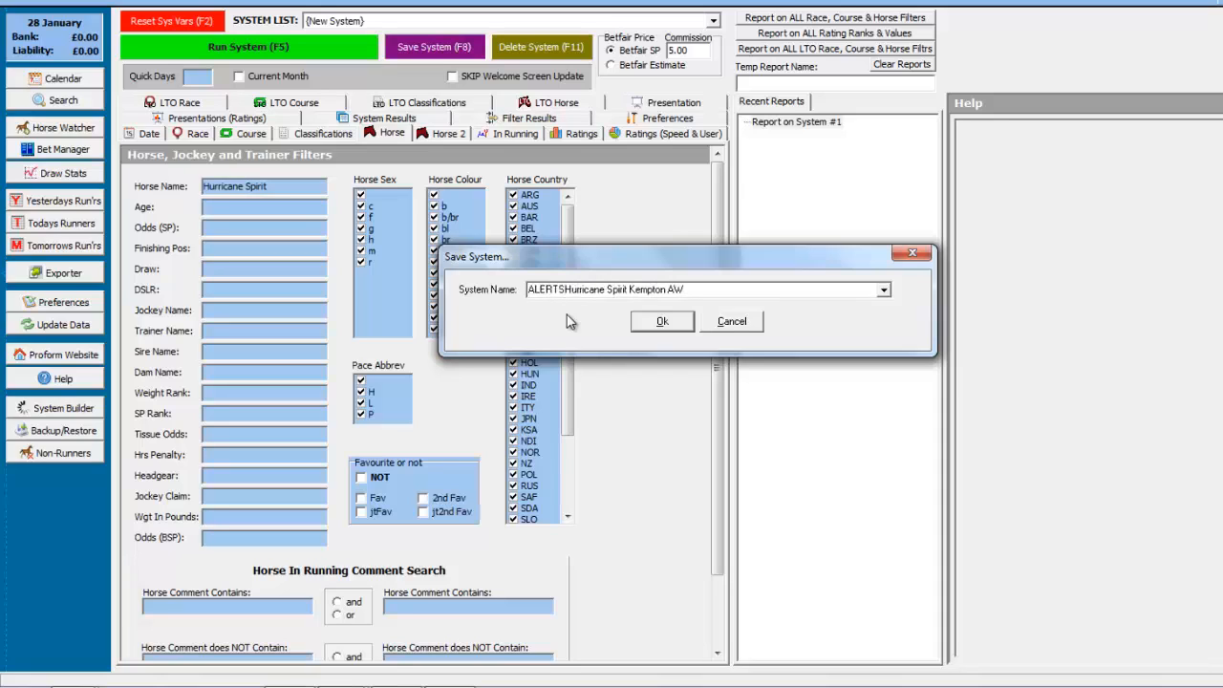
pyautogui.write(' - HORSES')
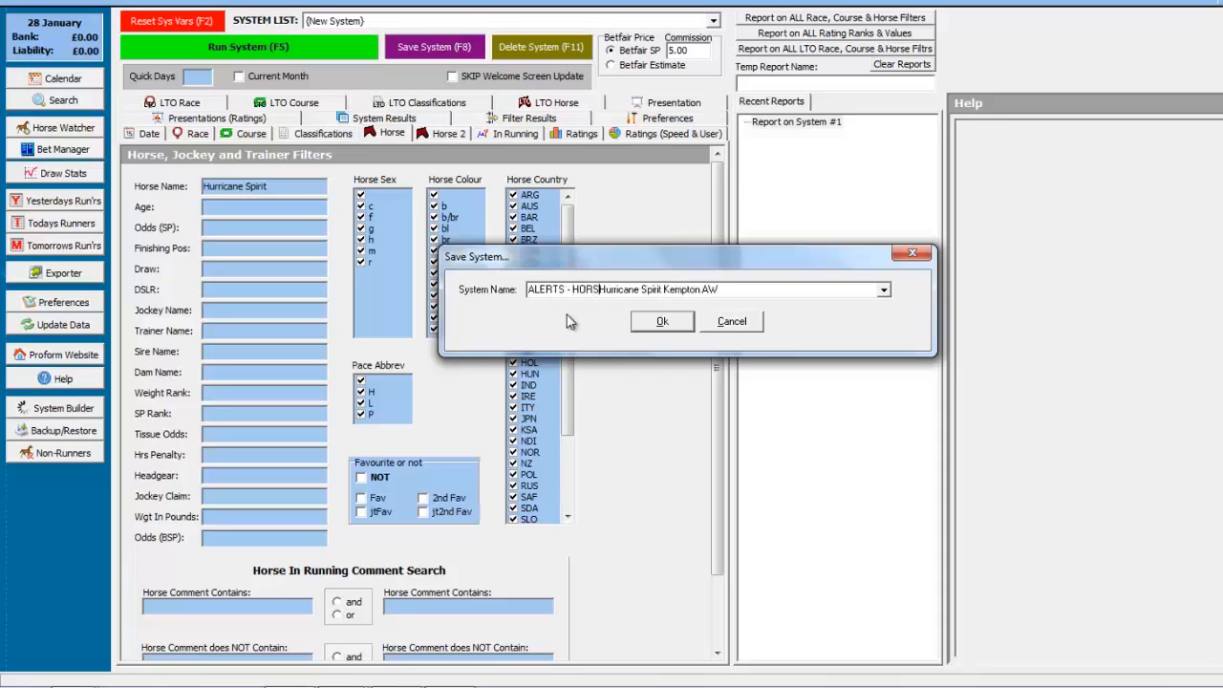
pyautogui.write(' -')
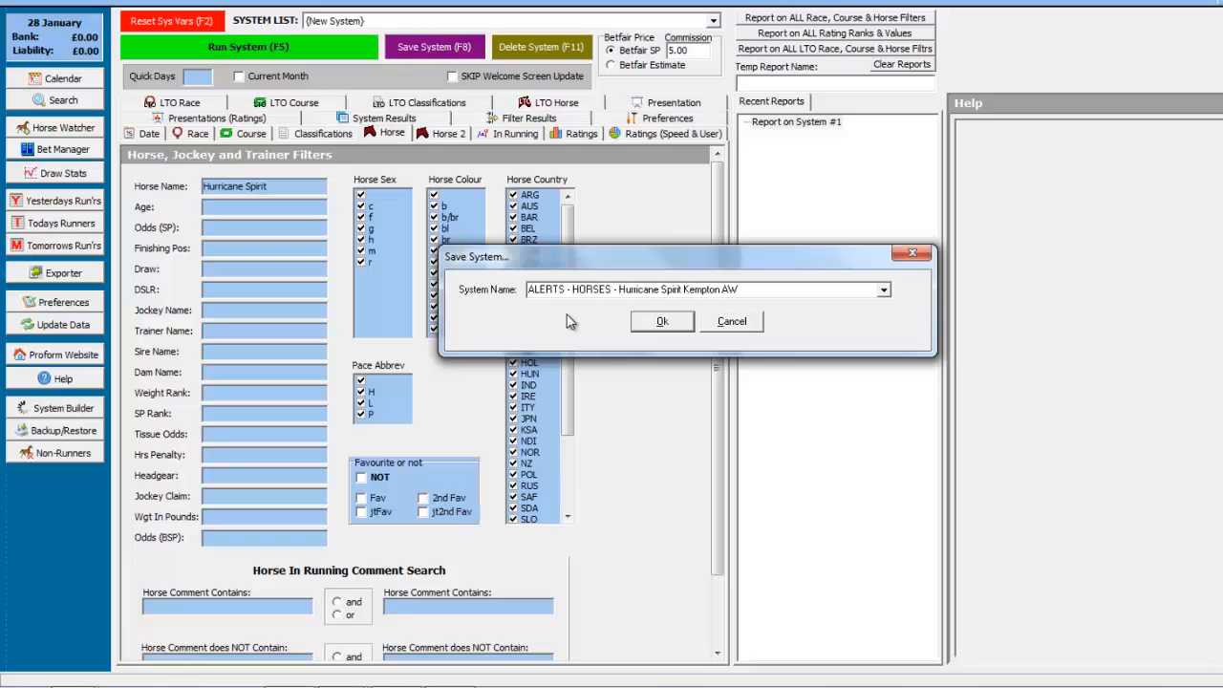
pyautogui.click(663, 322)
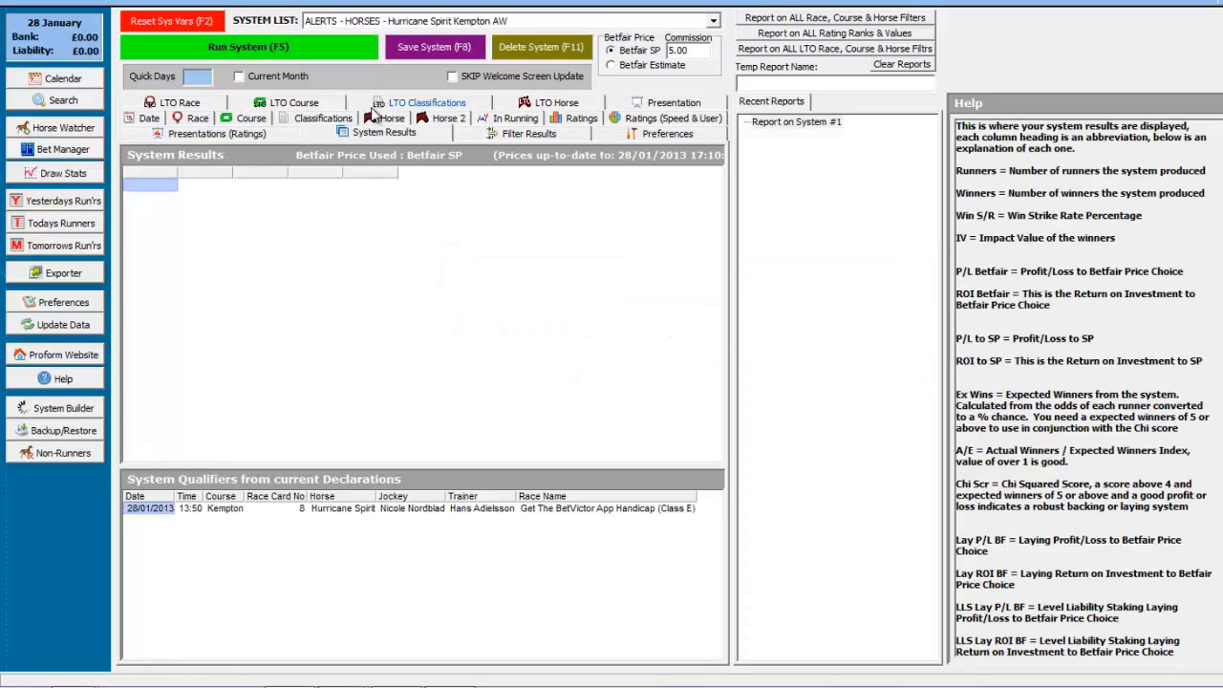
# Step: Check the saved alert in the system list and its current qualifiers on the welcome screen
pyautogui.click(356, 23)
pyautogui.click(357, 23)
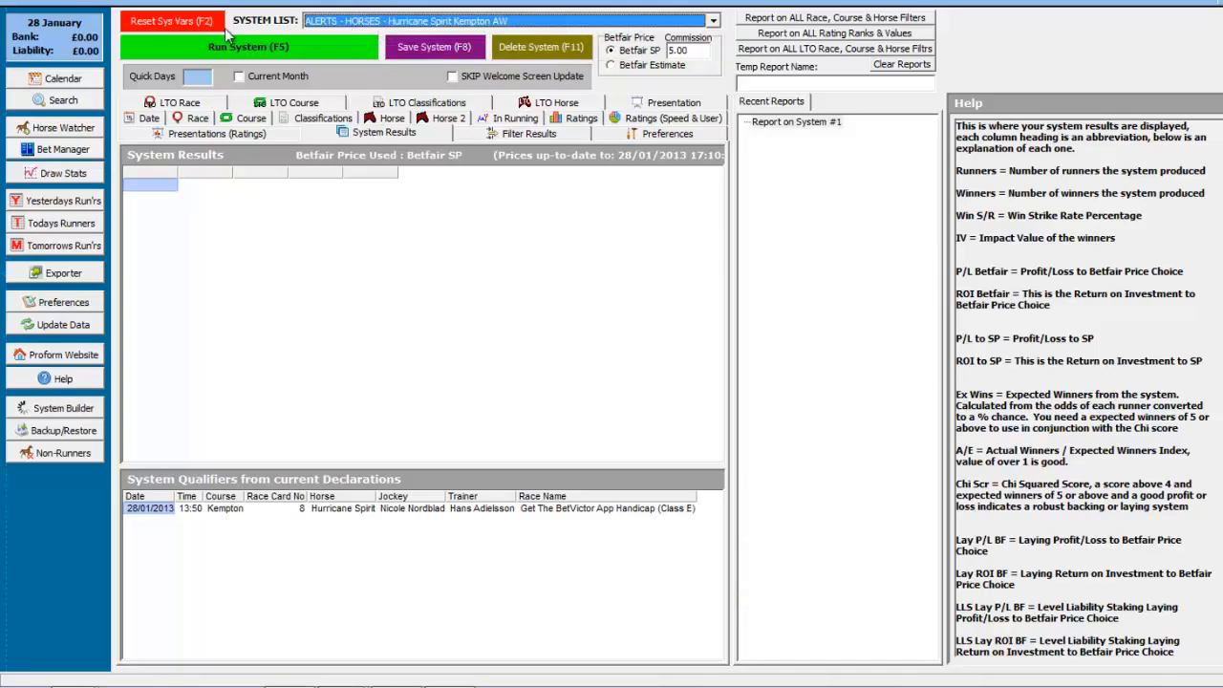
pyautogui.click(80, 21)
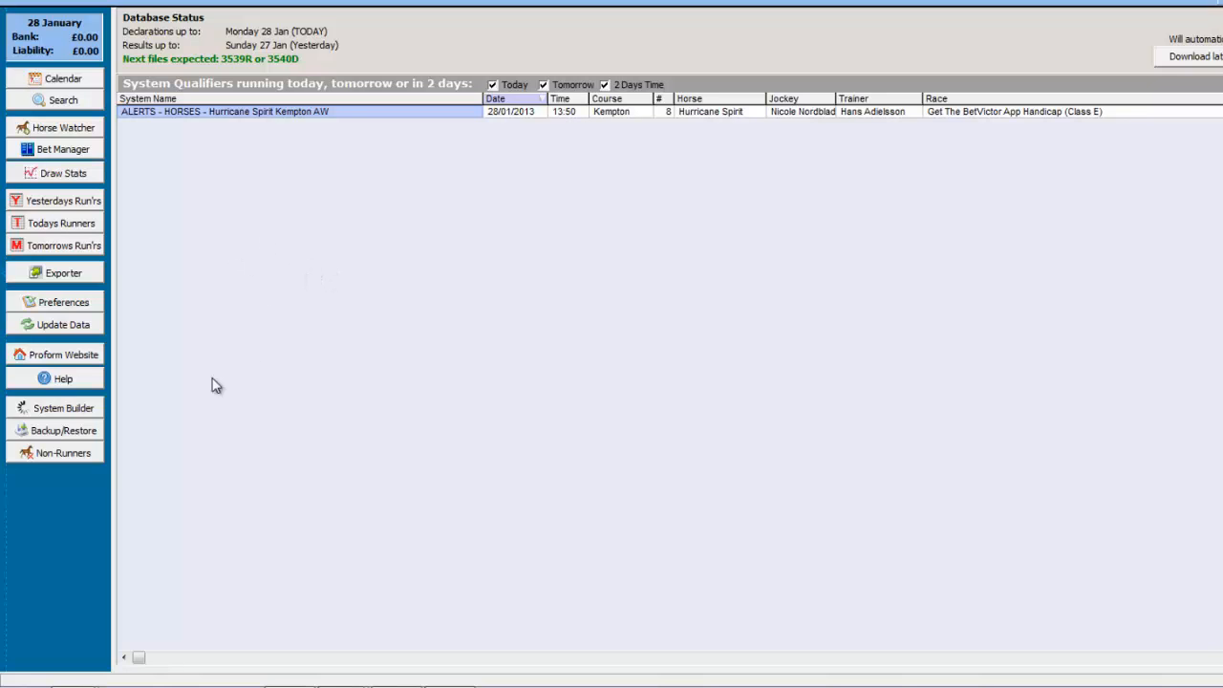
# Step: Return to the System Builder, reset all system variables and set the jockey name filter to George Baker
pyautogui.click(49, 411)
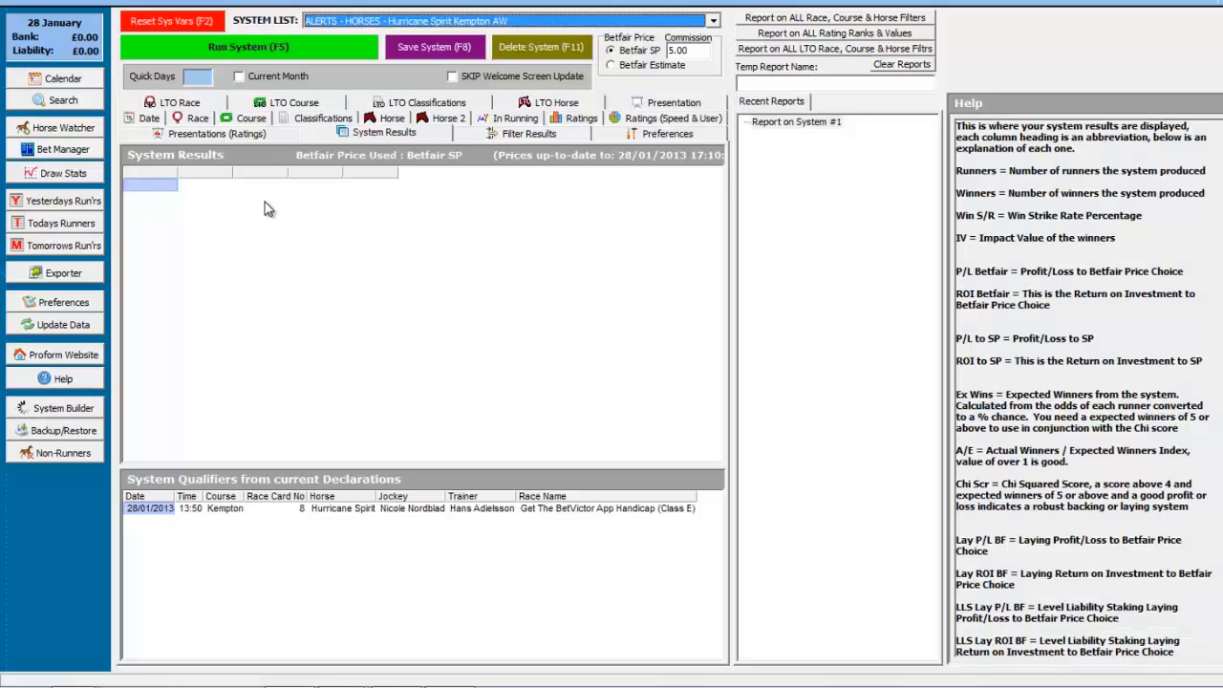
pyautogui.click(177, 23)
pyautogui.click(369, 117)
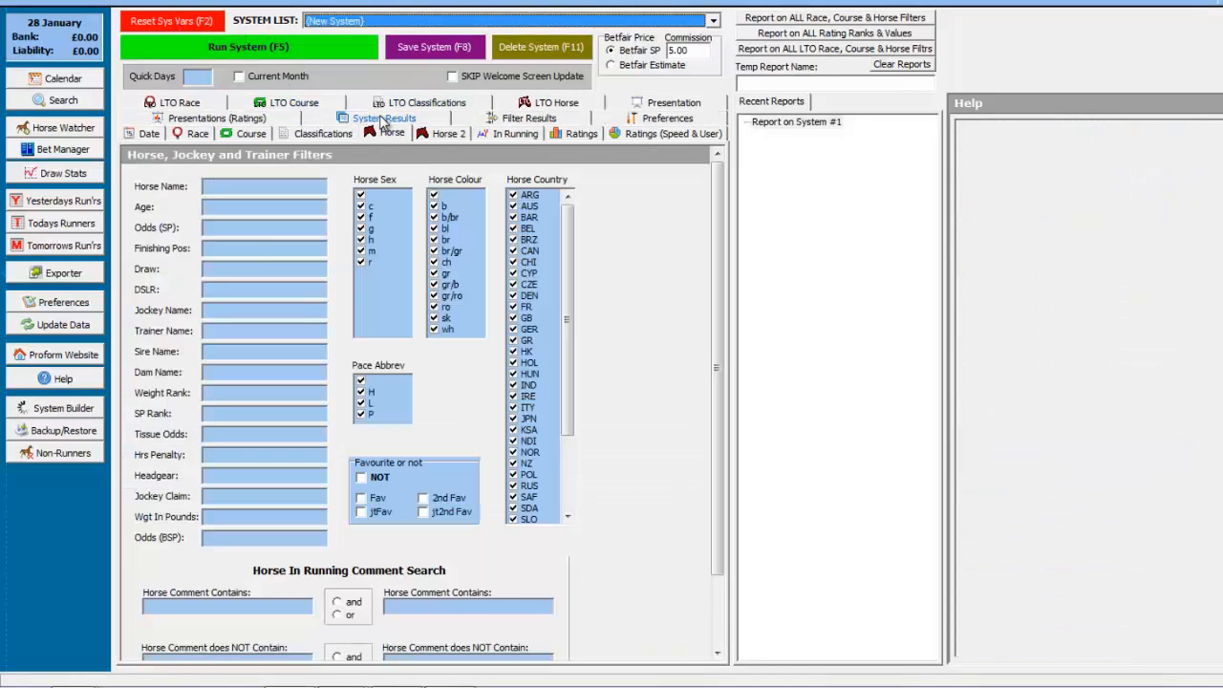
pyautogui.click(237, 310)
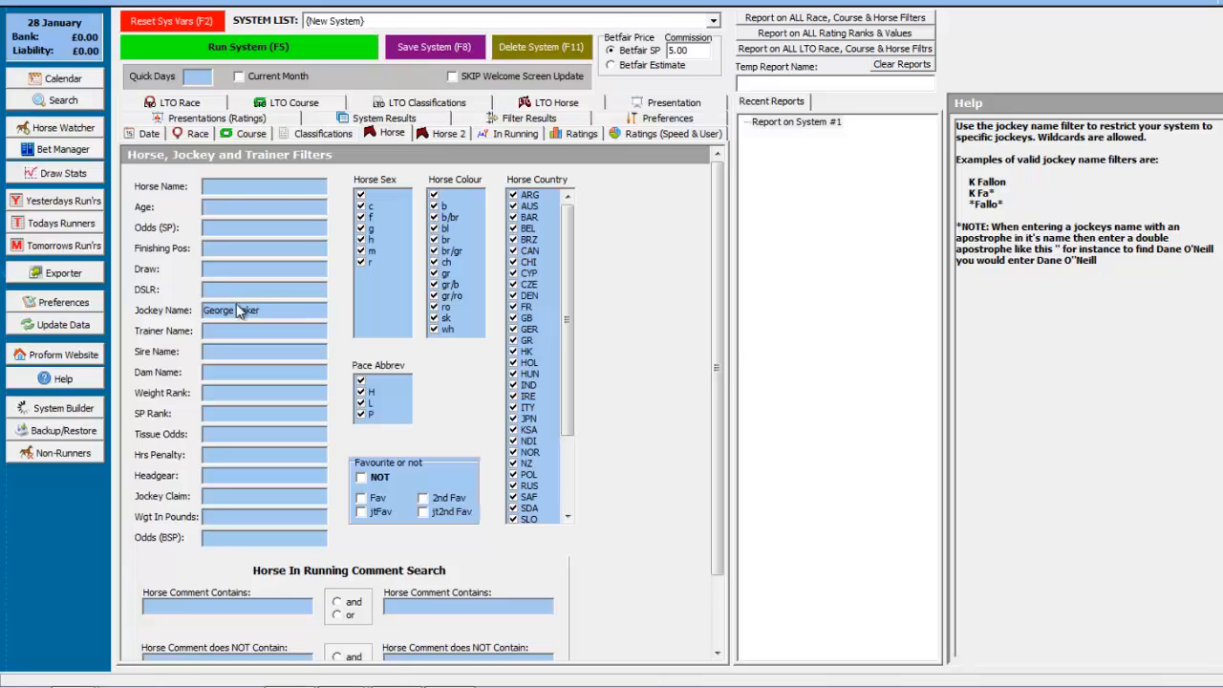
# Step: Exclude Turf, Chase, Hurdle and NHF from the jockey system so only A/W races are included
pyautogui.click(196, 134)
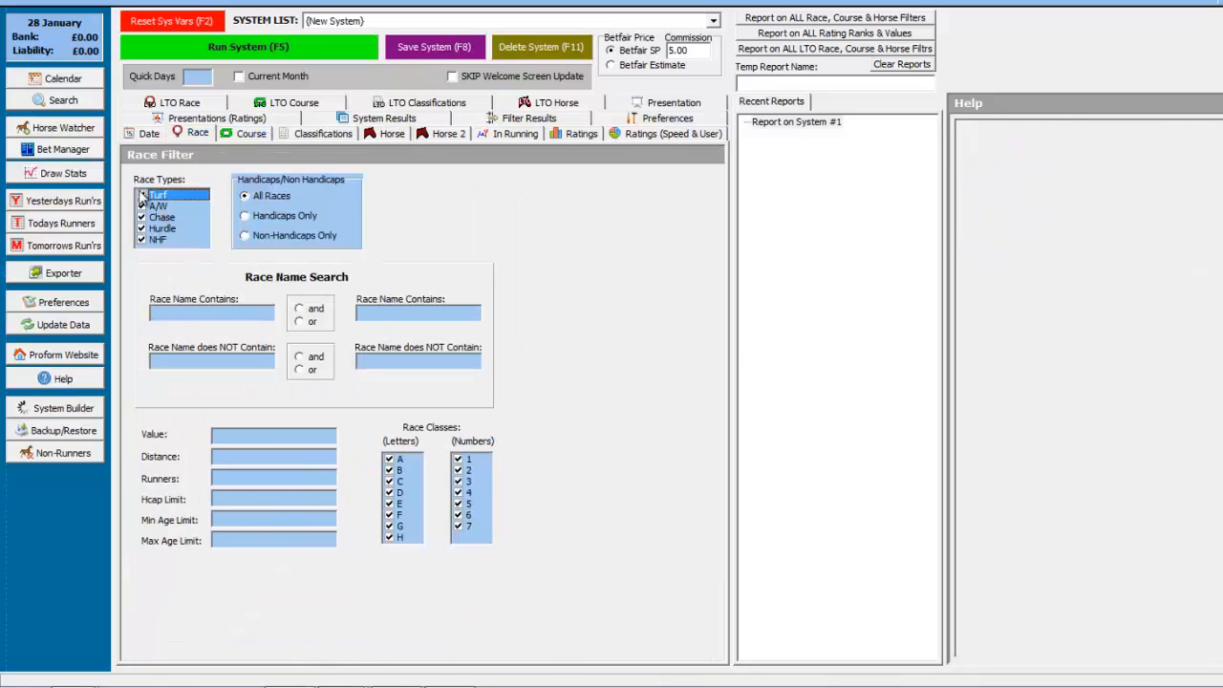
pyautogui.click(141, 194)
pyautogui.click(142, 218)
pyautogui.click(142, 230)
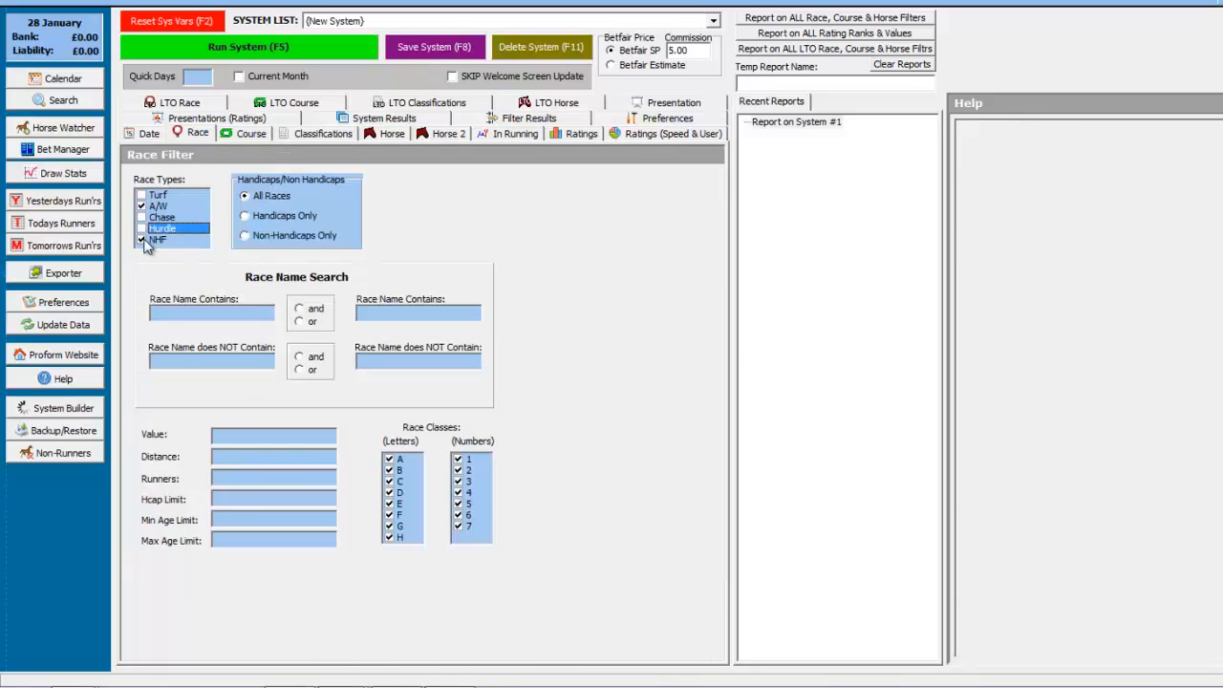
pyautogui.click(142, 240)
# Step: Limit the jockey system to the Kempton course and run it without date restrictions
pyautogui.click(236, 135)
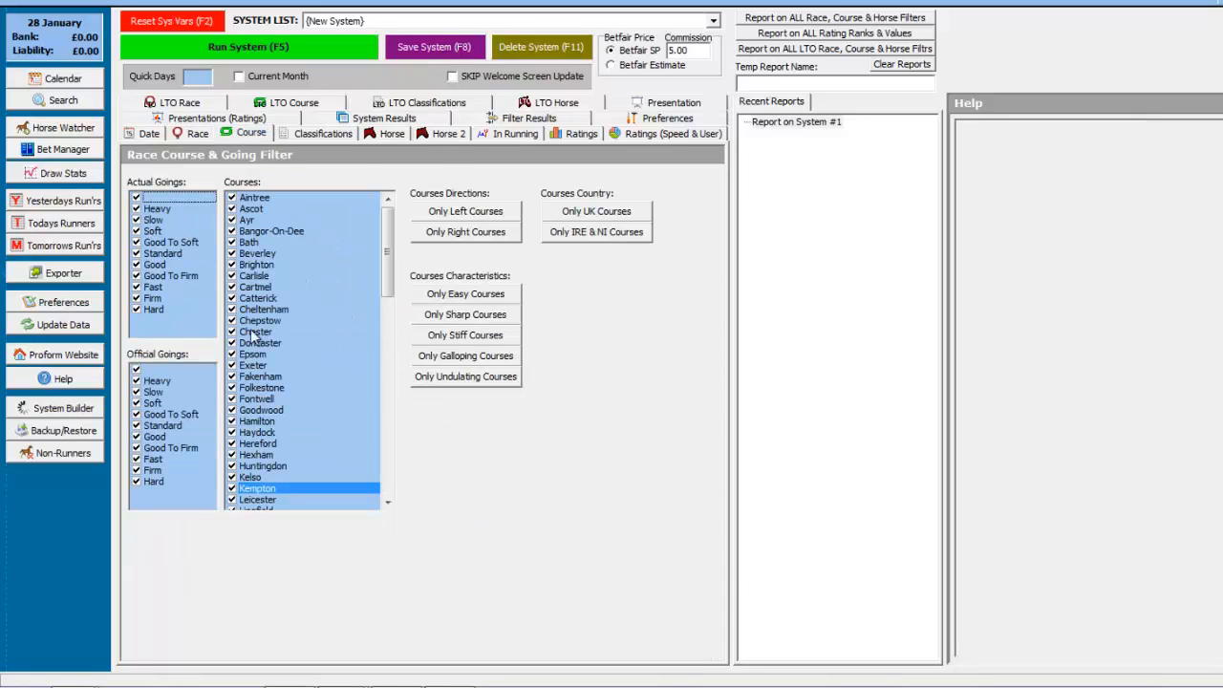
pyautogui.rightClick(260, 431)
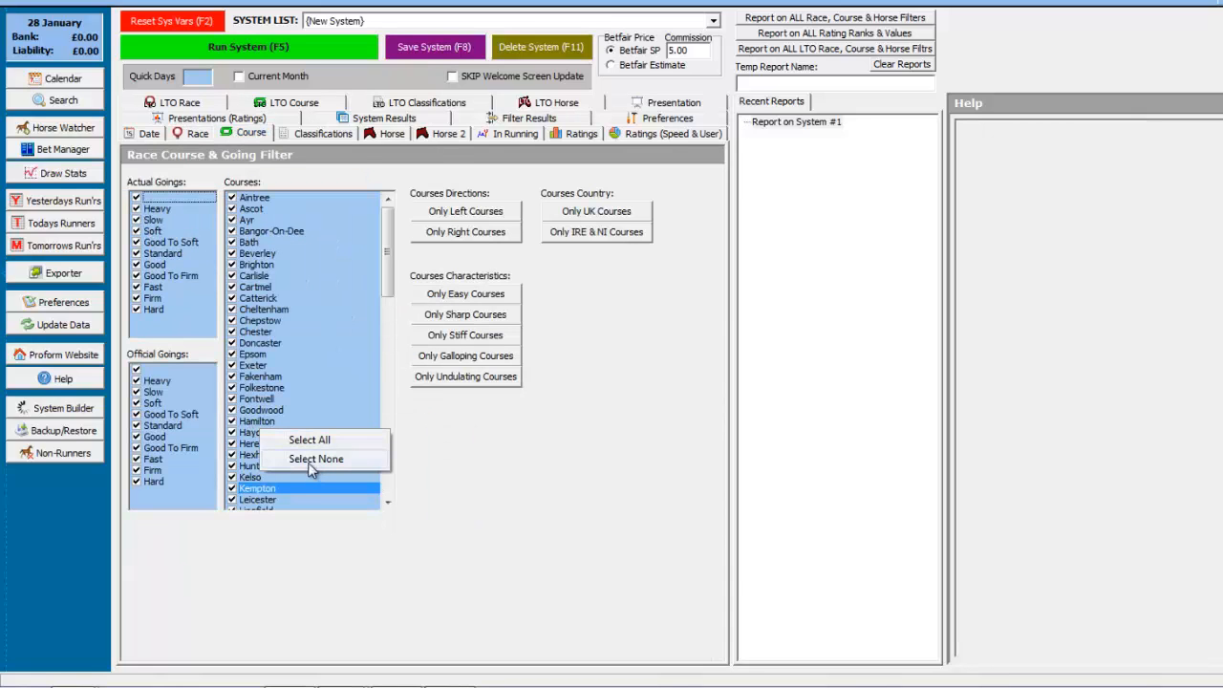
pyautogui.click(311, 459)
pyautogui.click(232, 489)
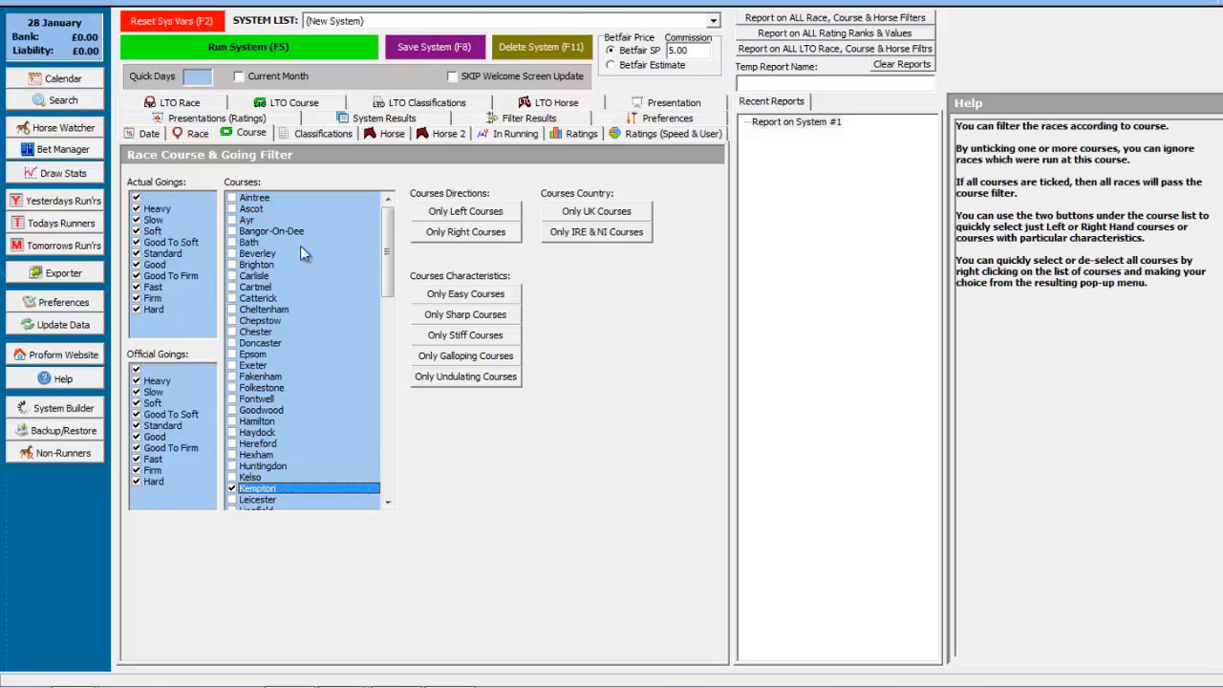
pyautogui.click(304, 50)
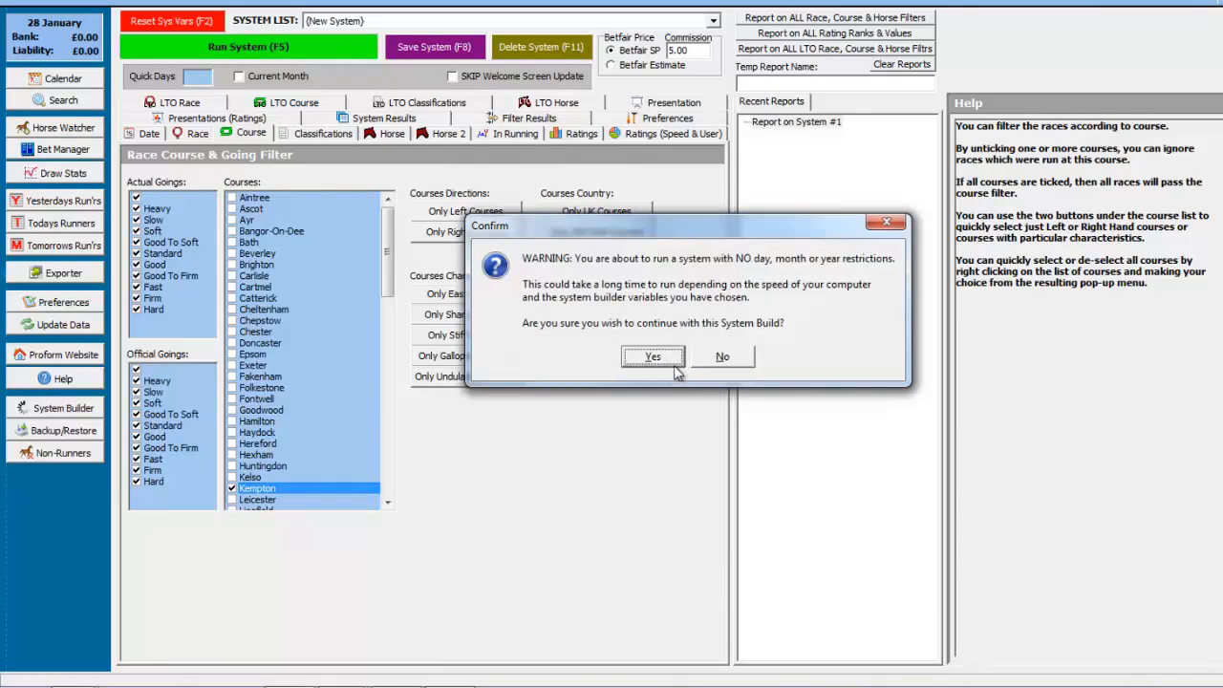
pyautogui.press('Return')
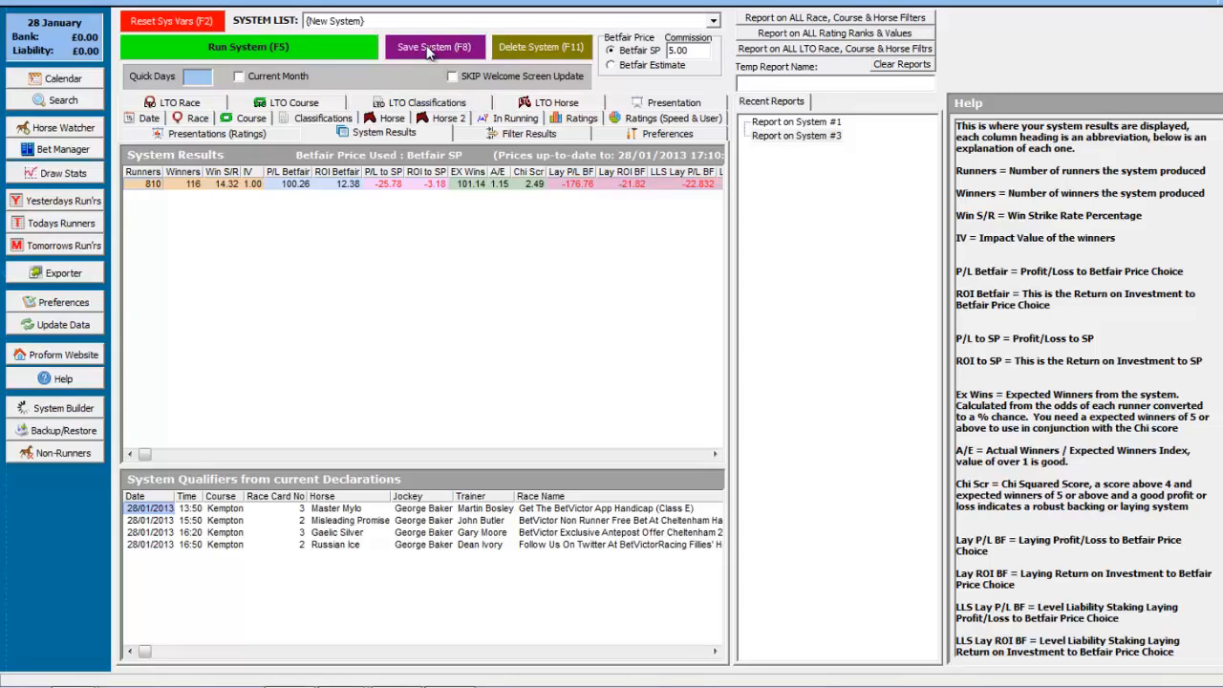
# Step: Check the jockey name filter, start saving the system and load the existing name ALERTS - HORSES - Hurricane Spirit Kempton AW as a template
pyautogui.click(395, 118)
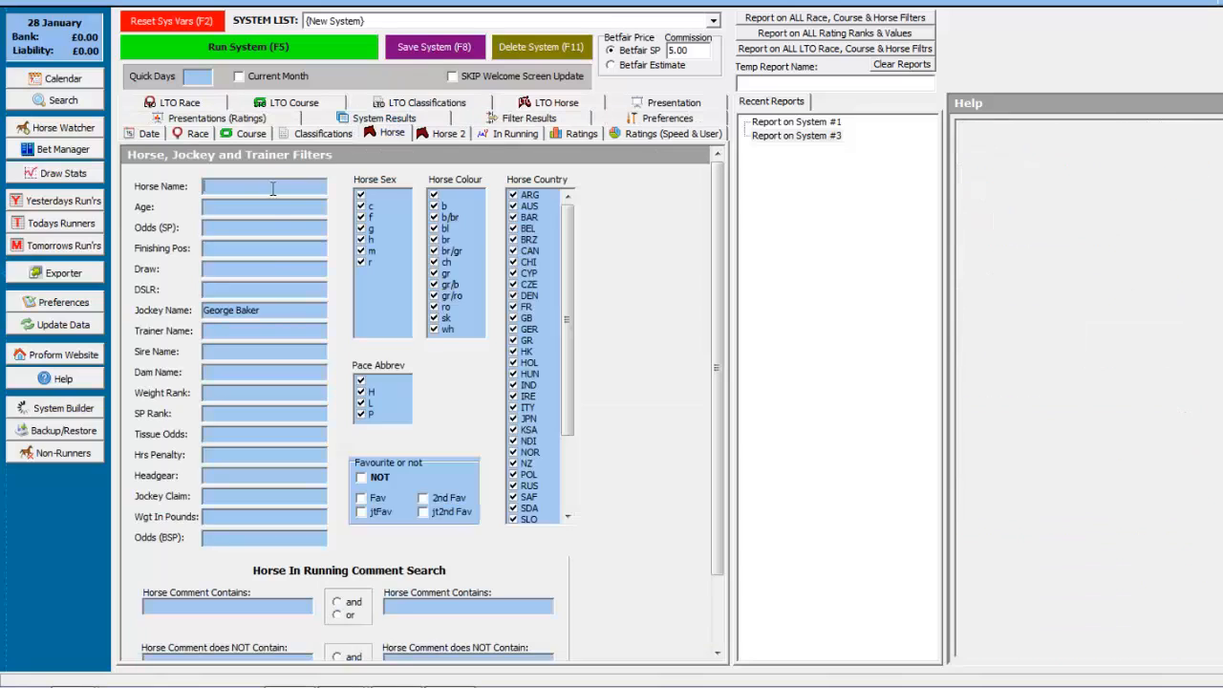
pyautogui.click(274, 310)
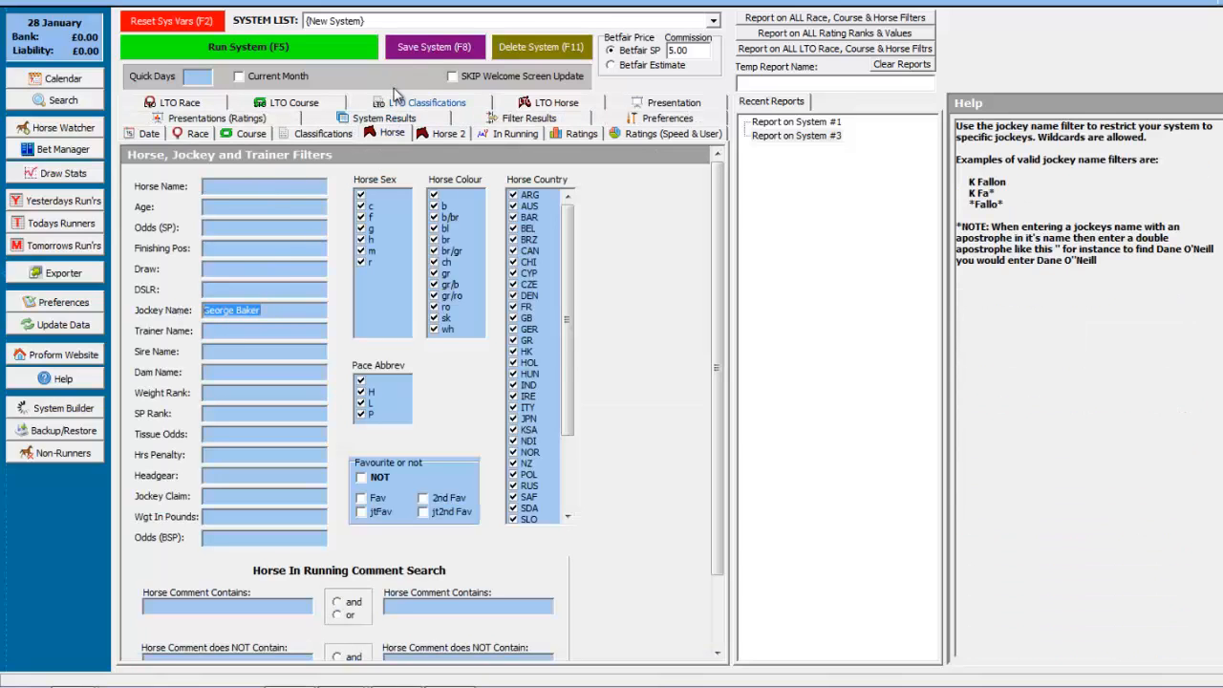
pyautogui.click(433, 50)
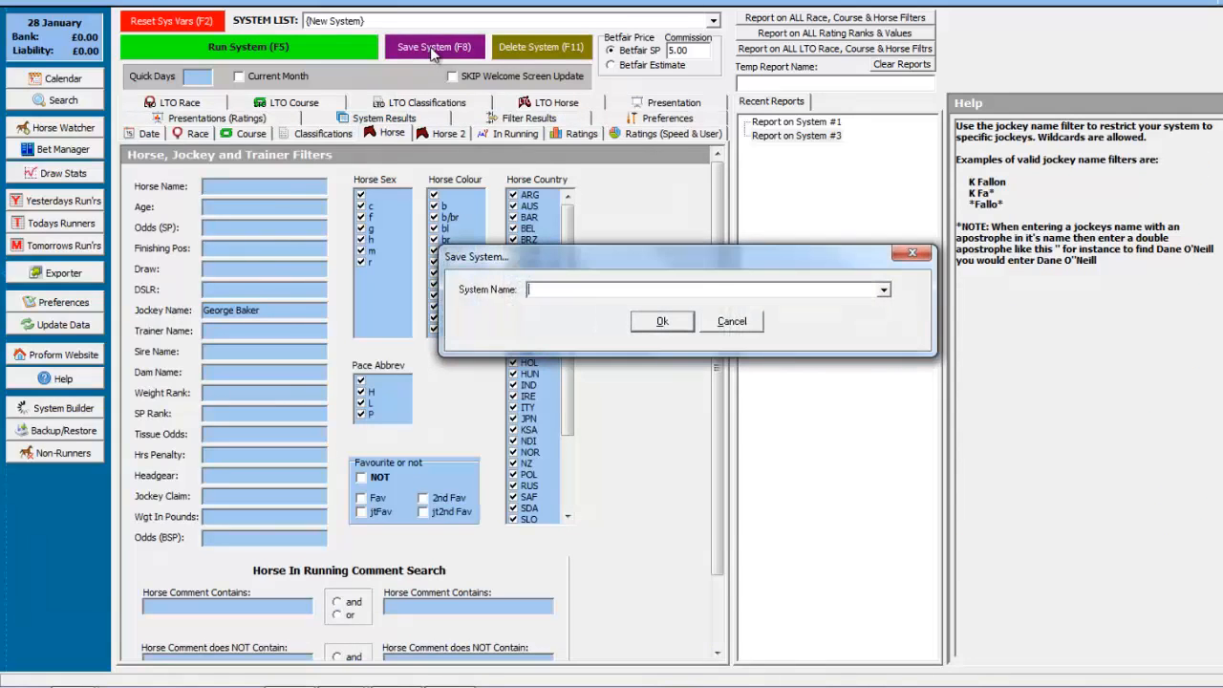
pyautogui.click(883, 293)
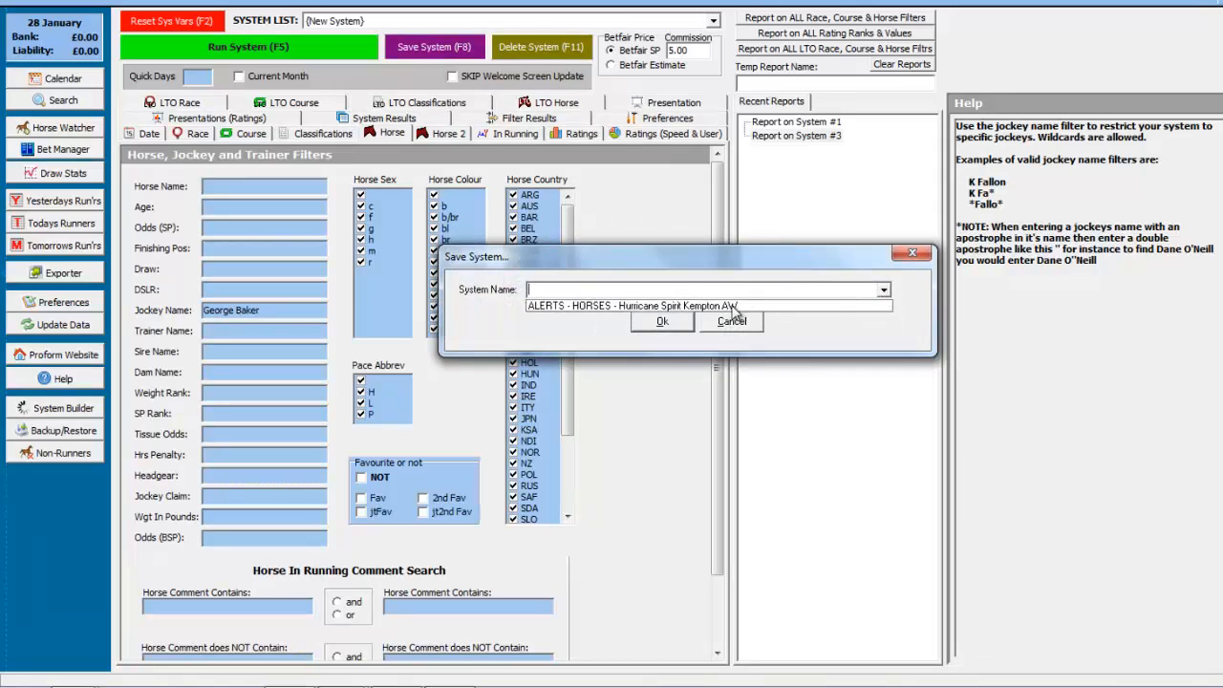
pyautogui.click(711, 306)
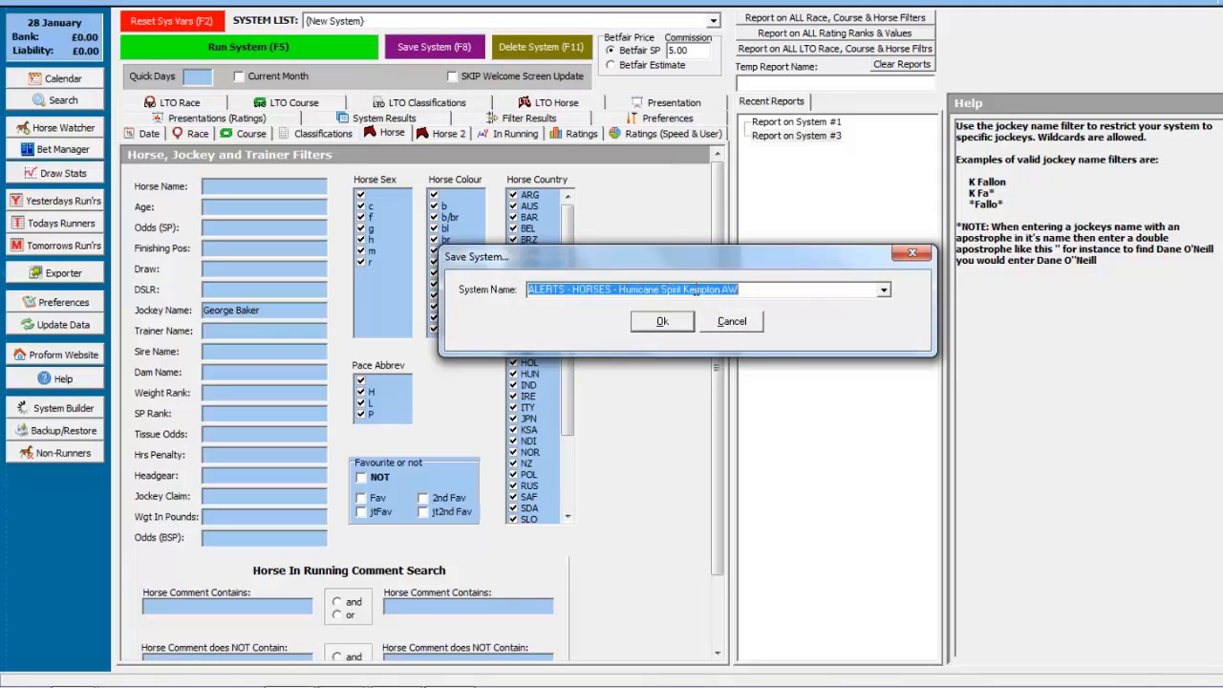
# Step: Change the system name to ALERTS - JOCKEYS - George Baker Kempton AW and save the jockey system
pyautogui.click(692, 288)
pyautogui.moveTo(682, 288); pyautogui.dragTo(578, 289)
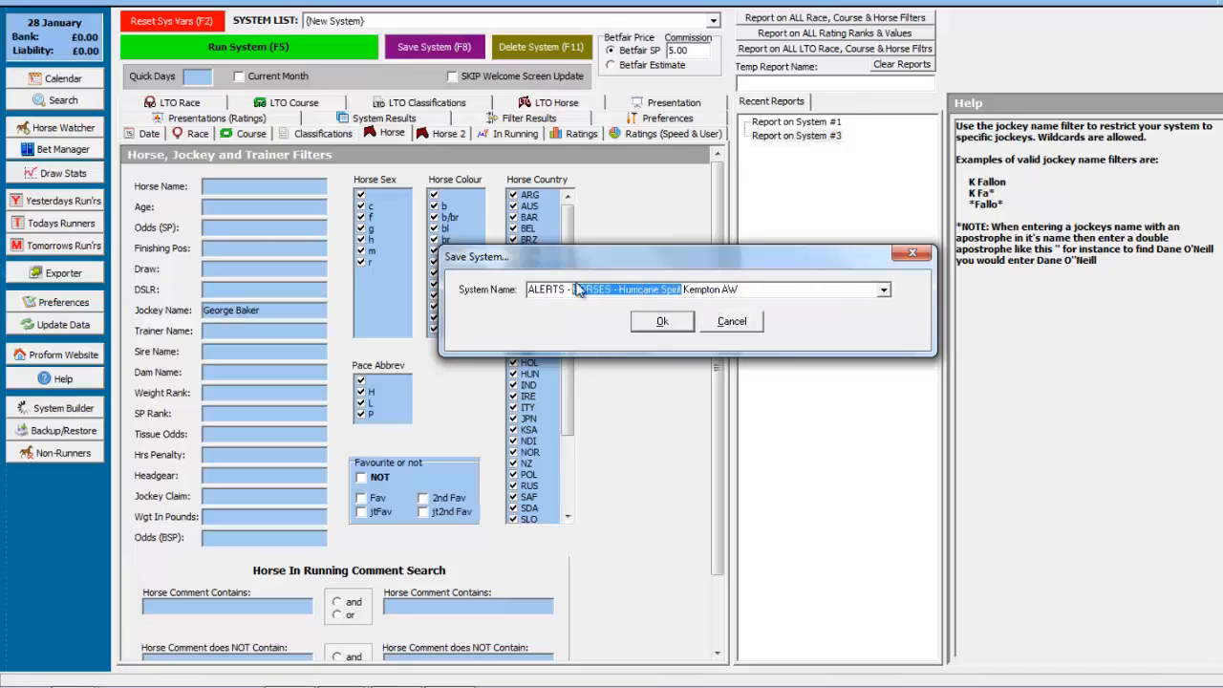
pyautogui.press('BackSpace')
pyautogui.write('JOCKE')
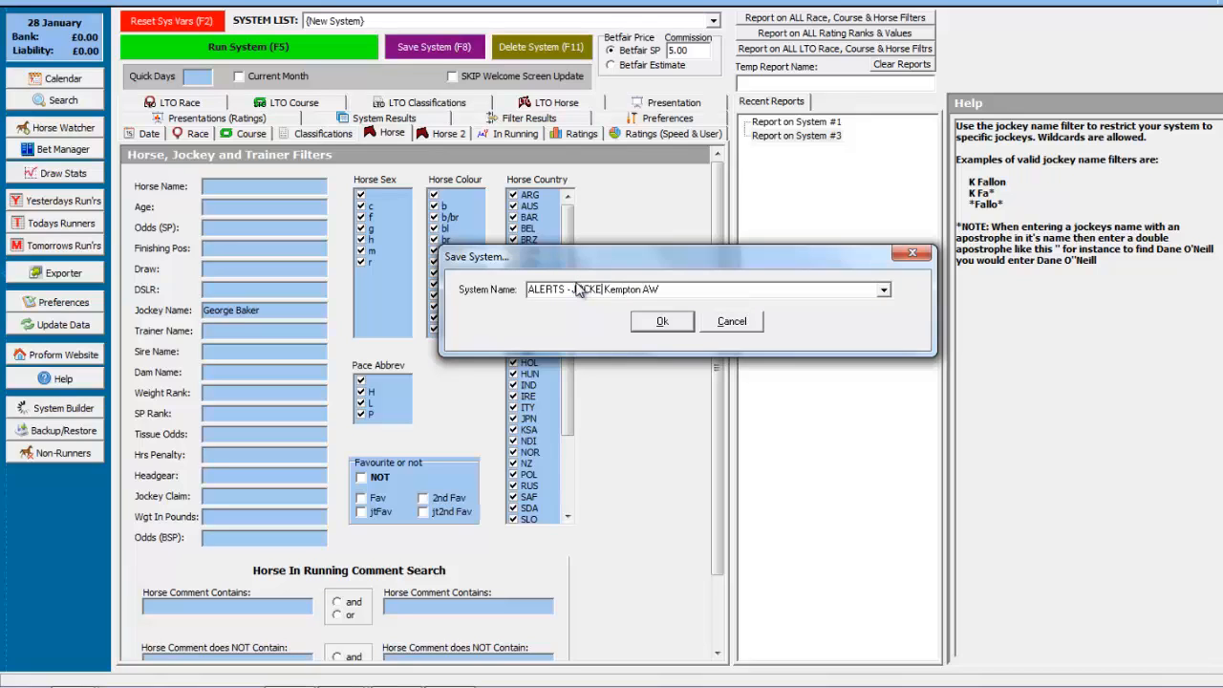
pyautogui.write('YS - Geo')
pyautogui.press('BackSpace')
pyautogui.write('orge Ba')
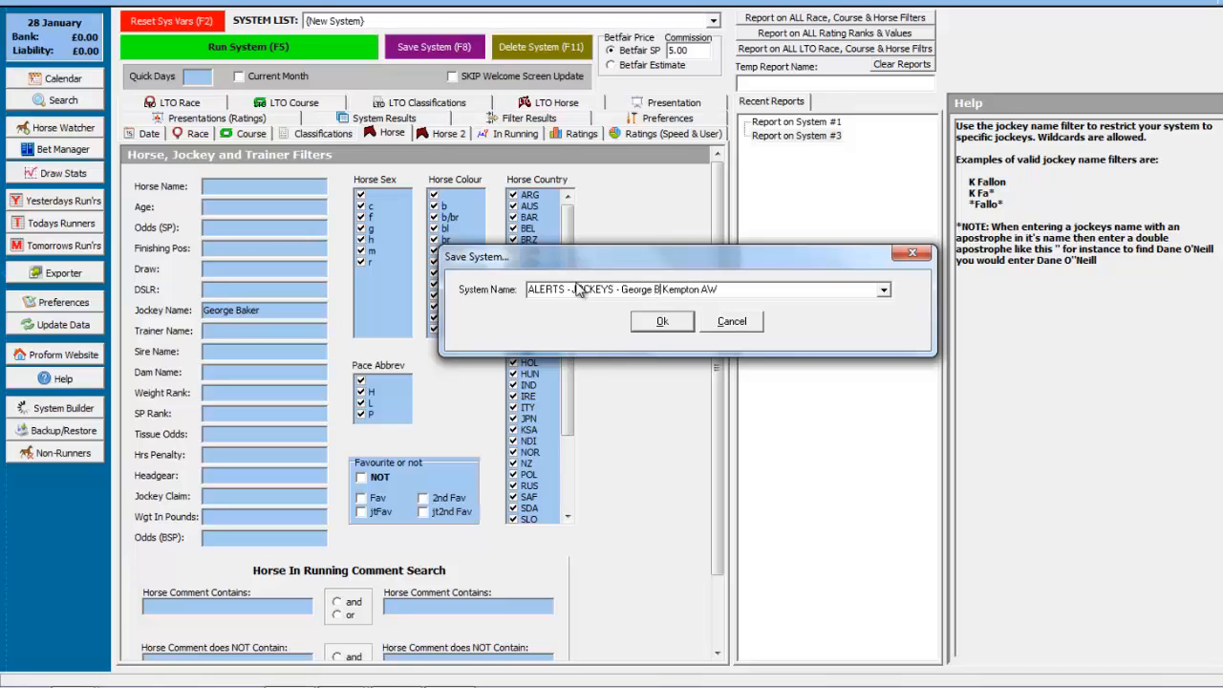
pyautogui.write('ker')
pyautogui.click(659, 325)
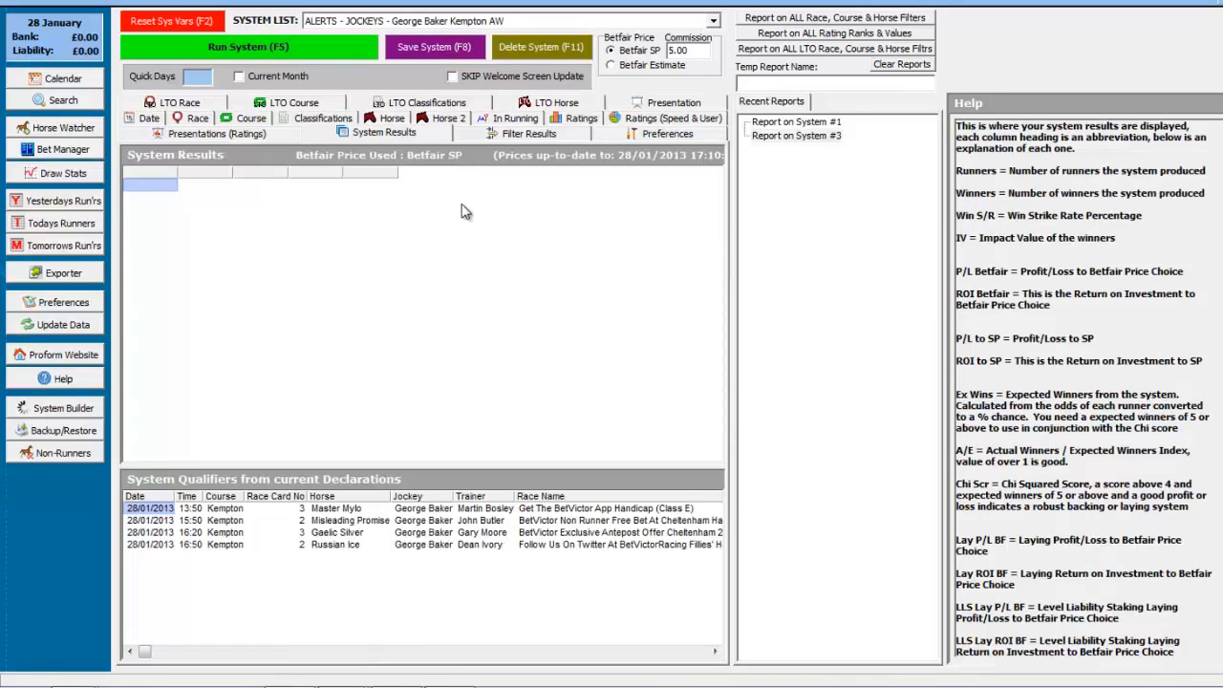
# Step: Check the saved jockey alert in the system list and its qualifiers on the welcome screen
pyautogui.click(435, 23)
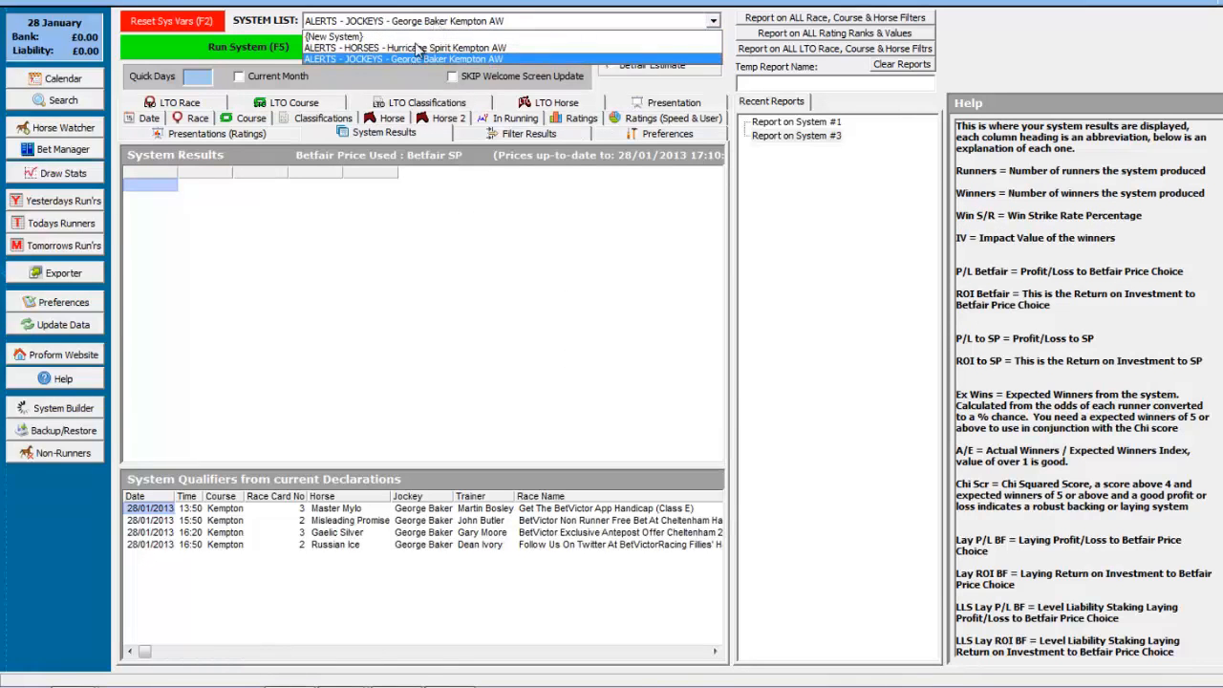
pyautogui.click(420, 59)
pyautogui.click(52, 2)
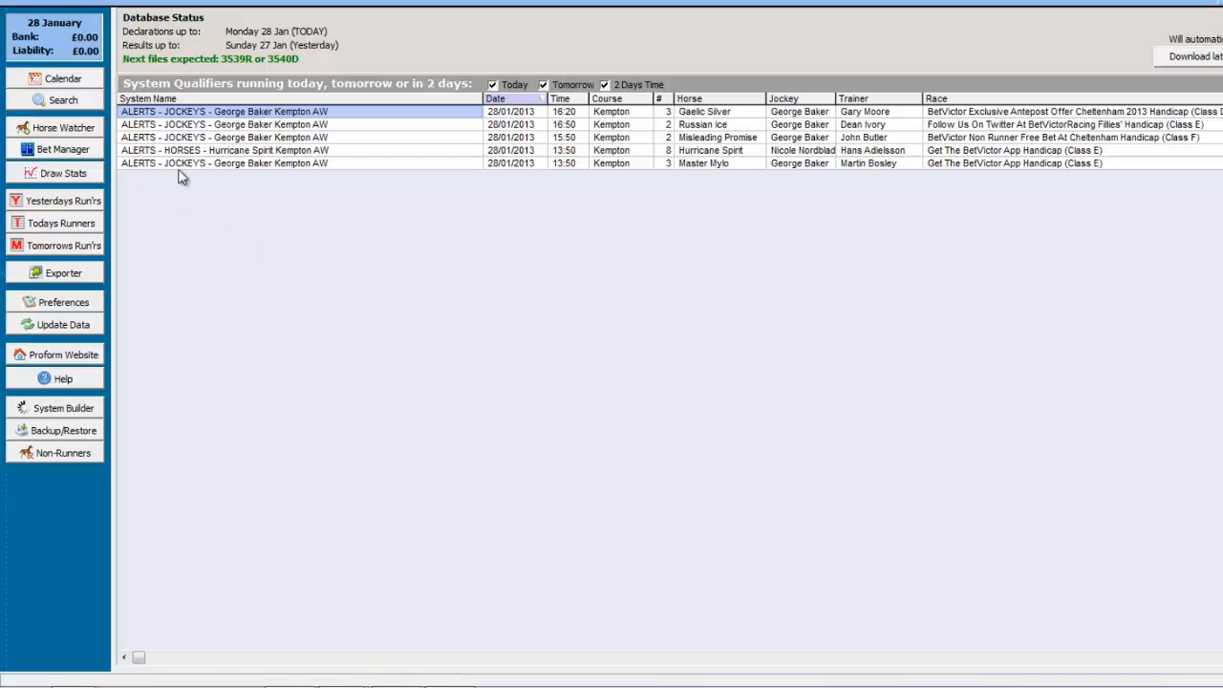
# Step: Search for all trainers whose names contain "peter h"
pyautogui.click(60, 105)
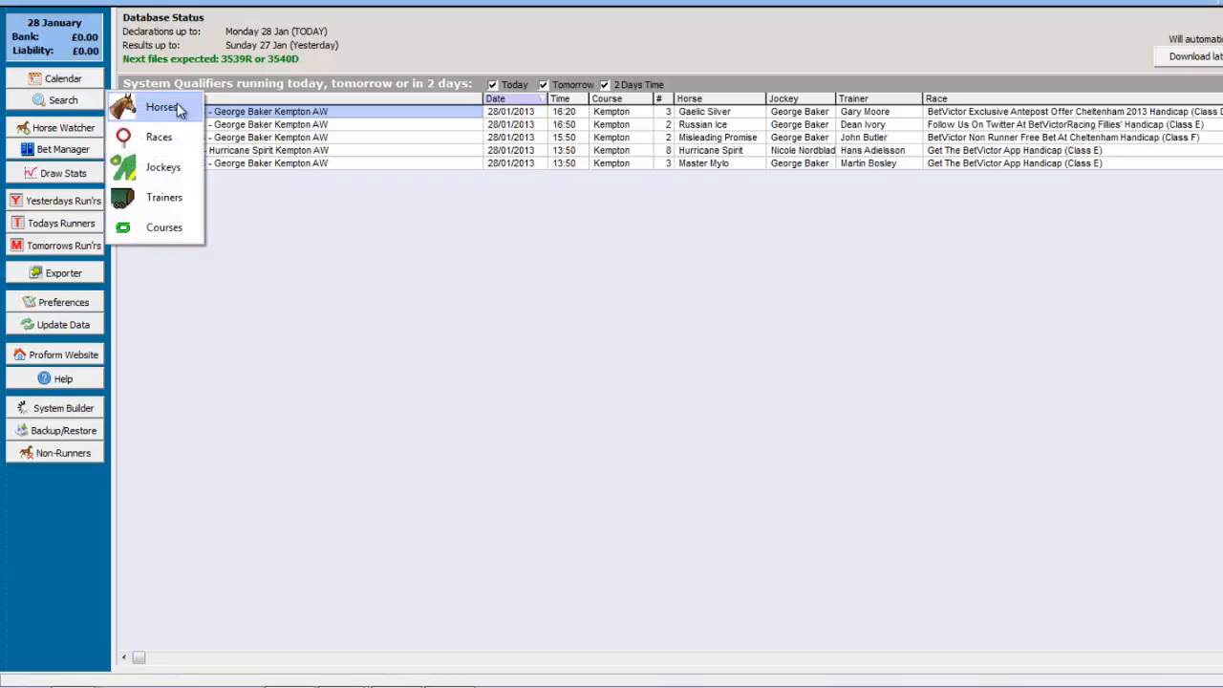
pyautogui.click(175, 198)
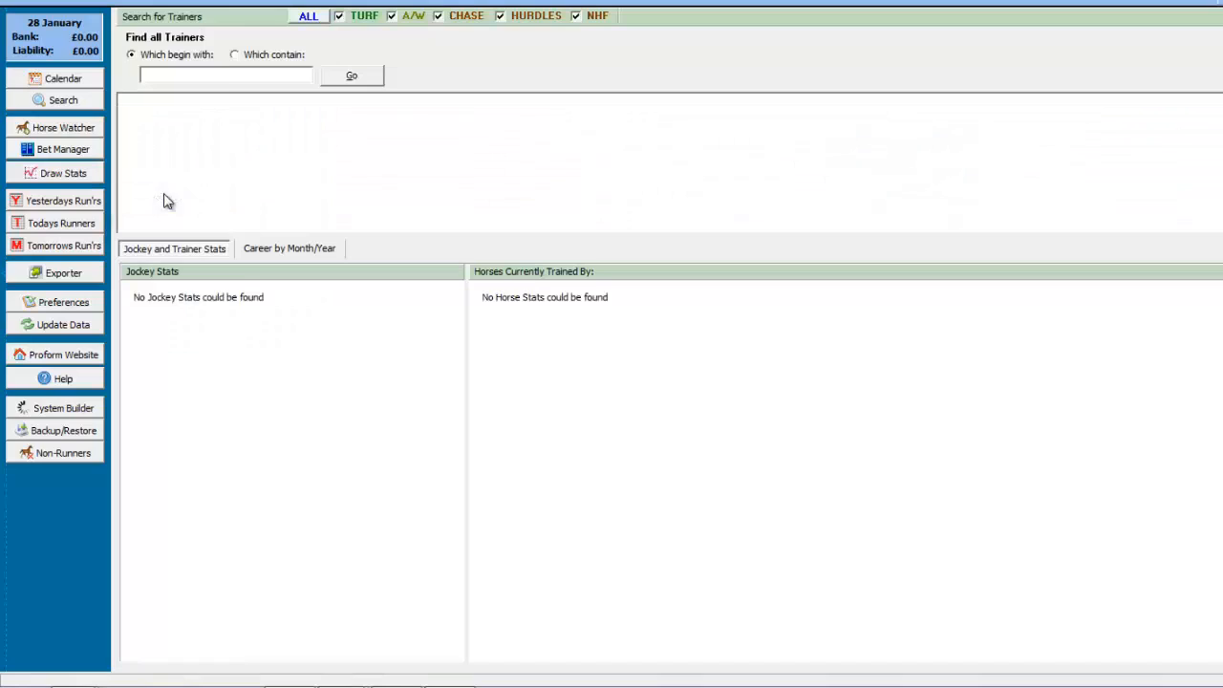
pyautogui.click(236, 57)
pyautogui.click(229, 74)
pyautogui.write('peter h')
pyautogui.click(351, 78)
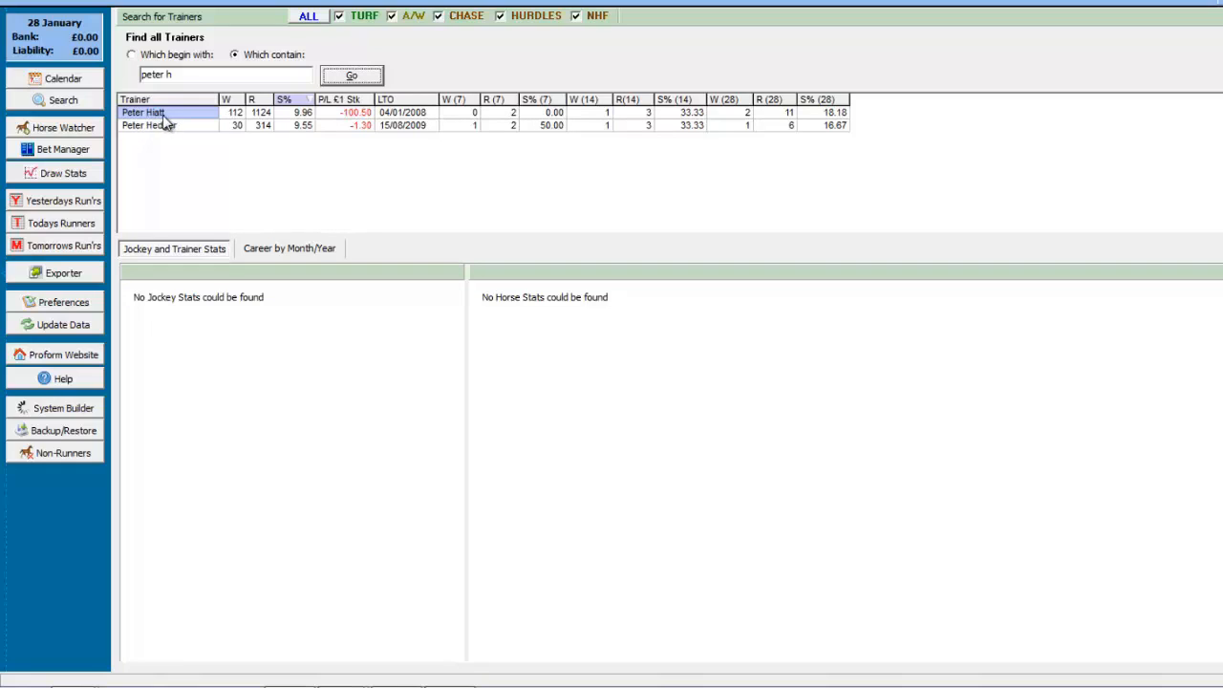
# Step: Return to the System Builder, reset all system variables and set the trainer name filter to Peter Hiatt
pyautogui.click(90, 409)
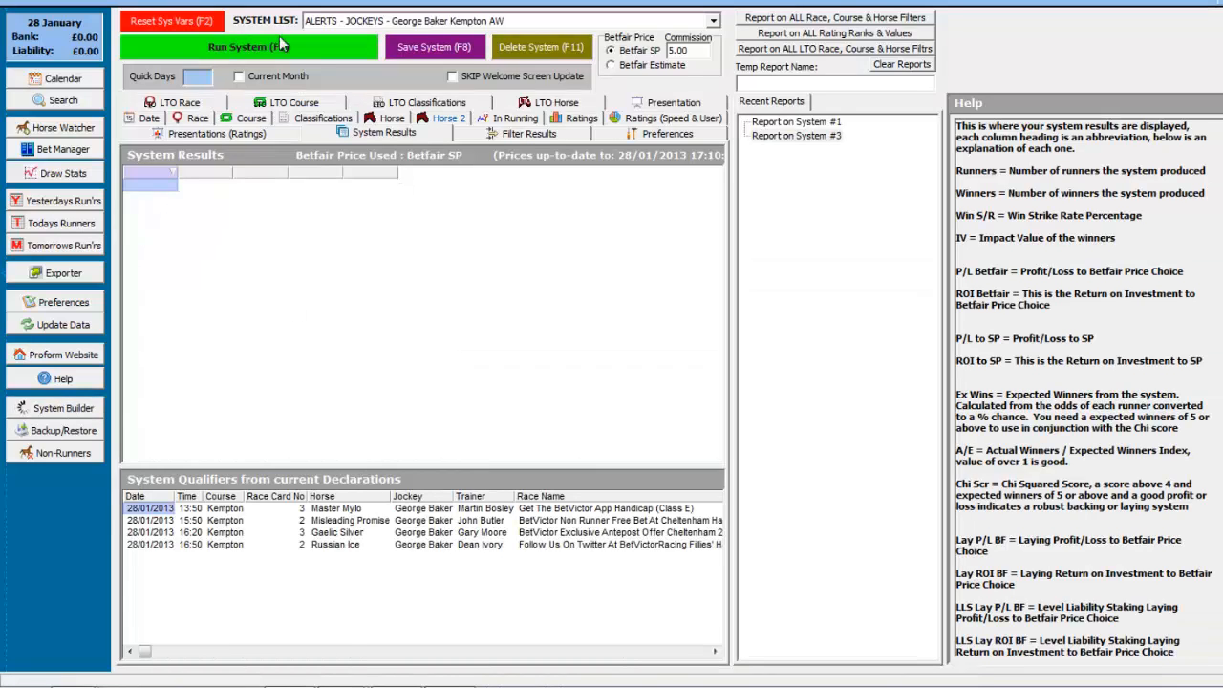
pyautogui.click(189, 25)
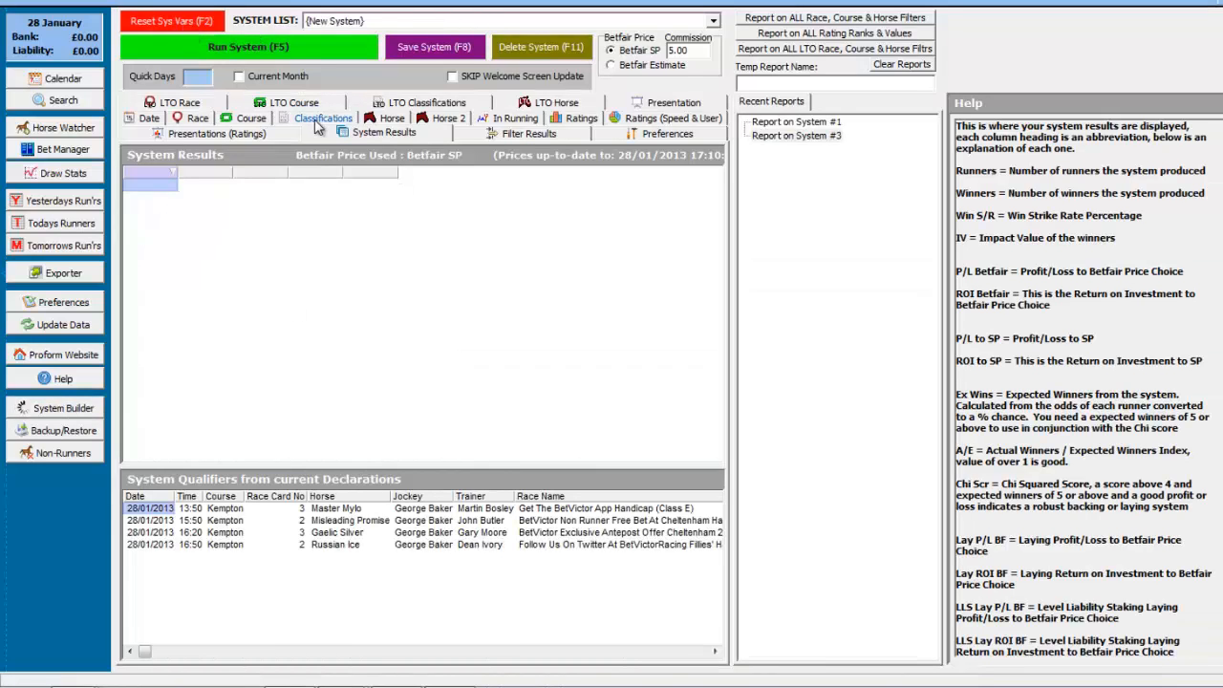
pyautogui.click(382, 119)
pyautogui.click(233, 332)
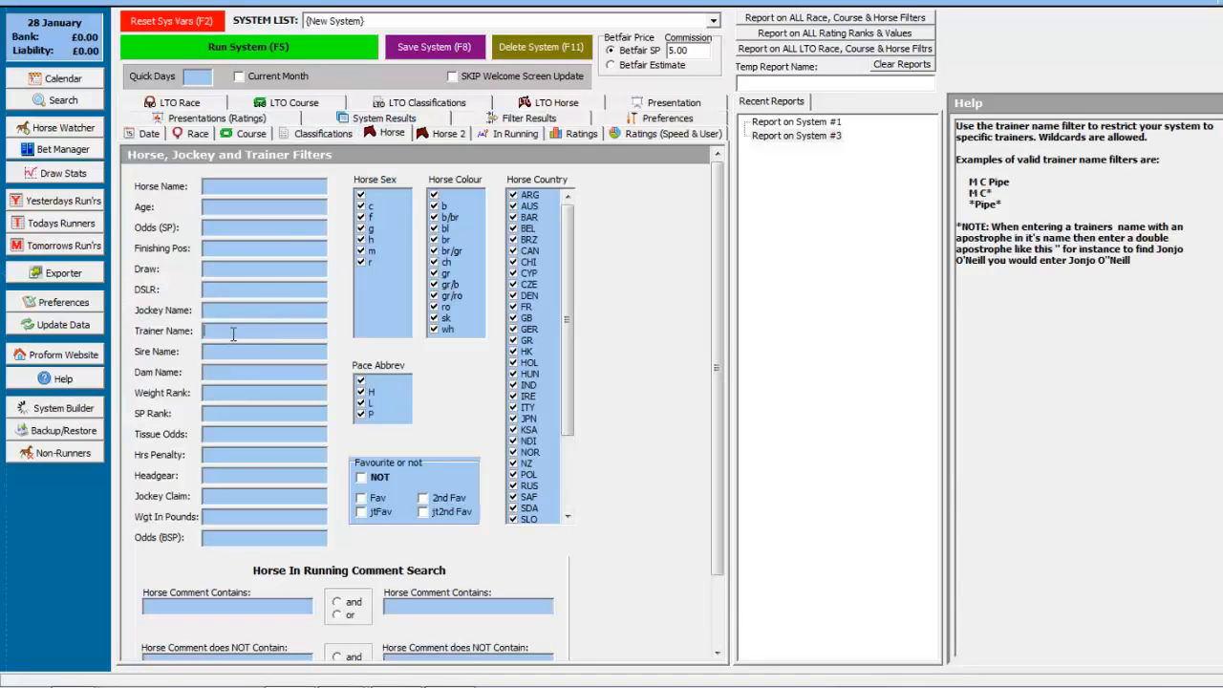
pyautogui.write('Peter ')
pyautogui.write('Flatt')
# Step: Exclude Turf, Chase, Hurdle and NHF from the trainer system so only A/W races are included
pyautogui.click(194, 133)
pyautogui.click(142, 195)
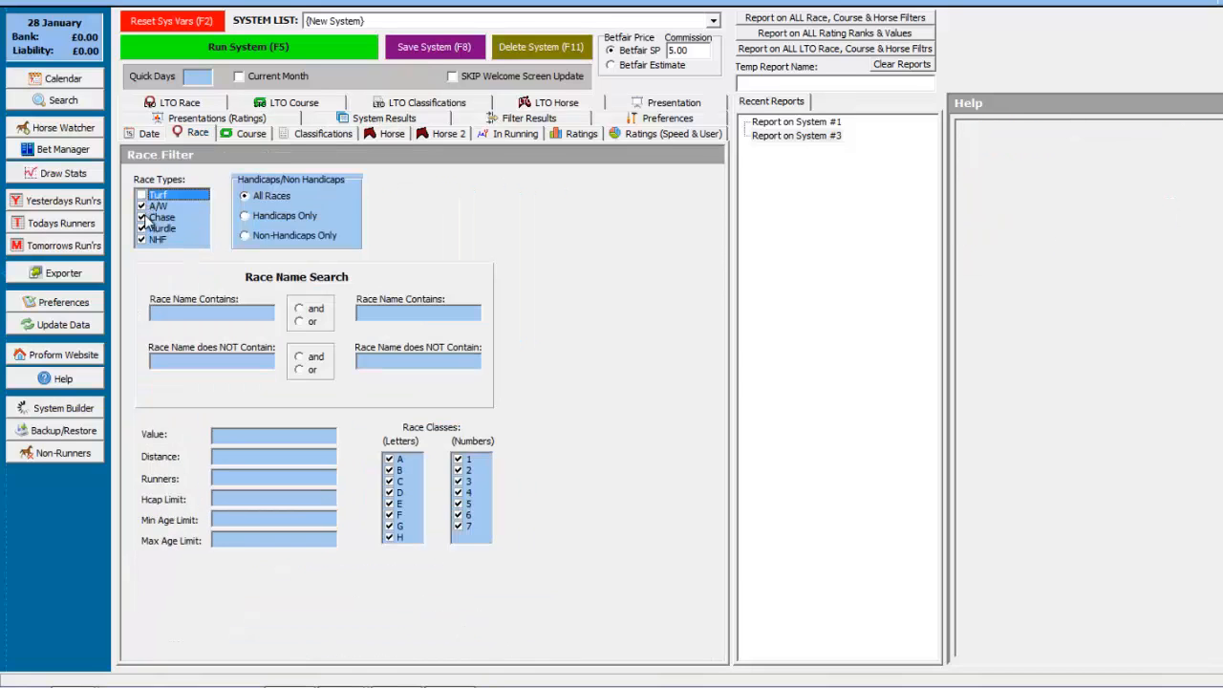
pyautogui.click(142, 217)
pyautogui.click(143, 229)
pyautogui.click(142, 240)
# Step: Limit the trainer system to the Kempton course and run it
pyautogui.click(251, 133)
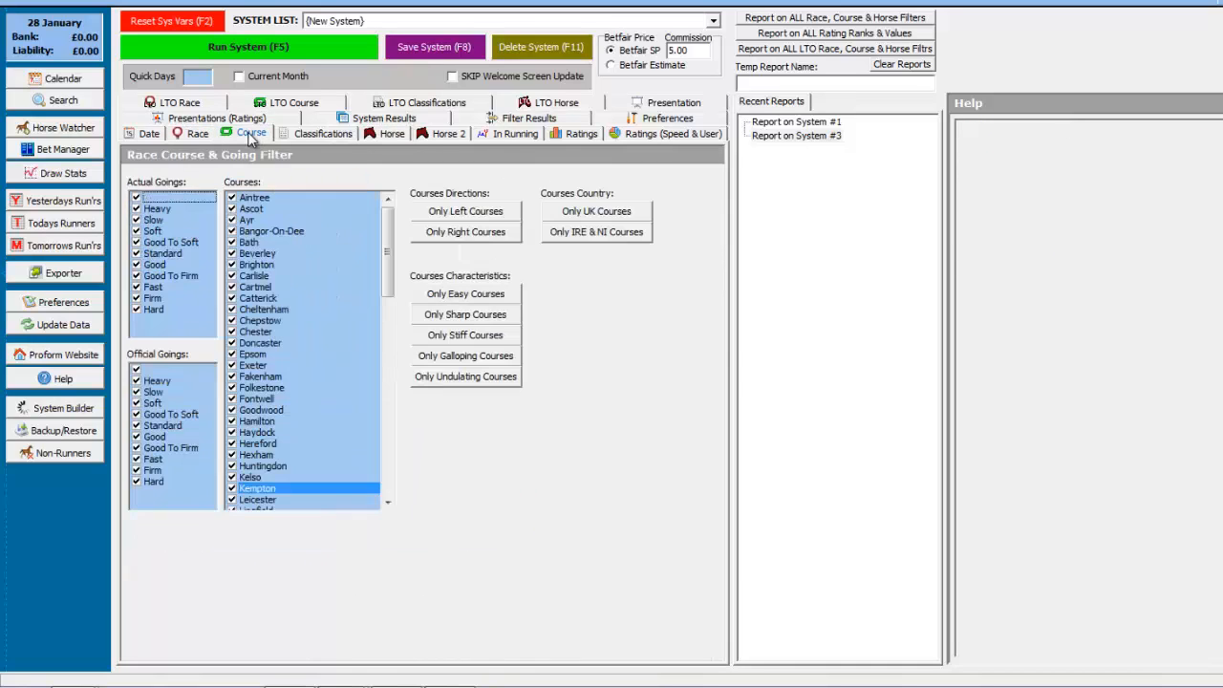
pyautogui.rightClick(313, 300)
pyautogui.click(373, 338)
pyautogui.click(231, 488)
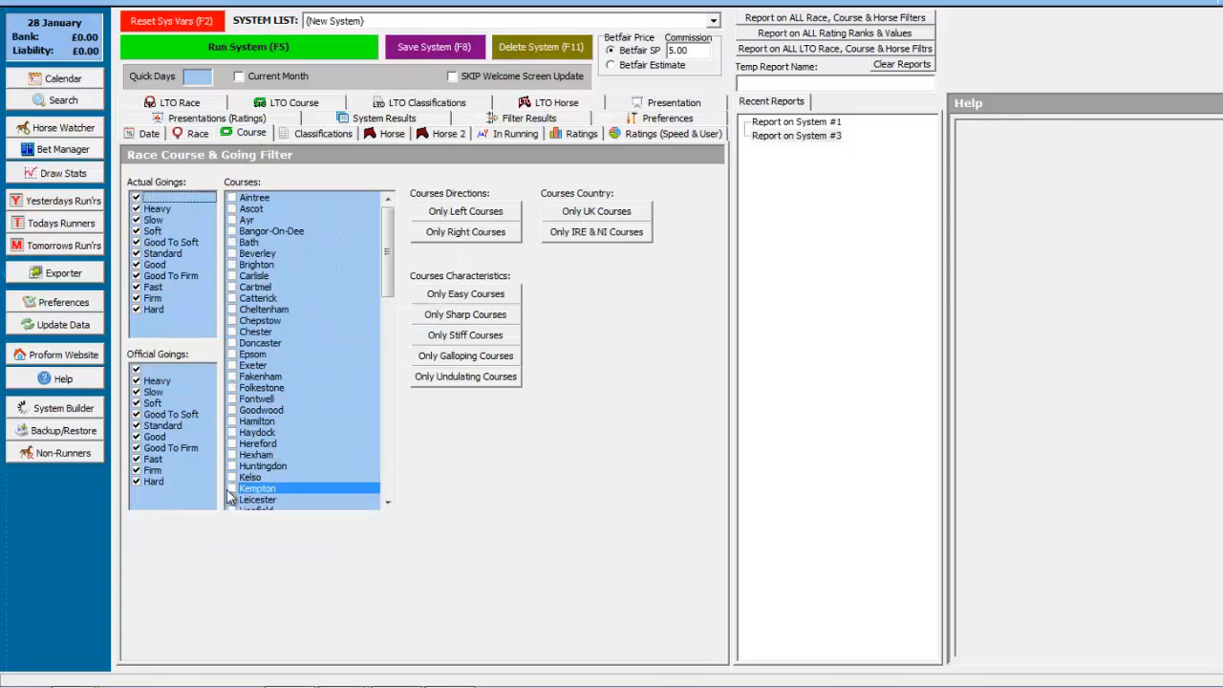
pyautogui.click(256, 53)
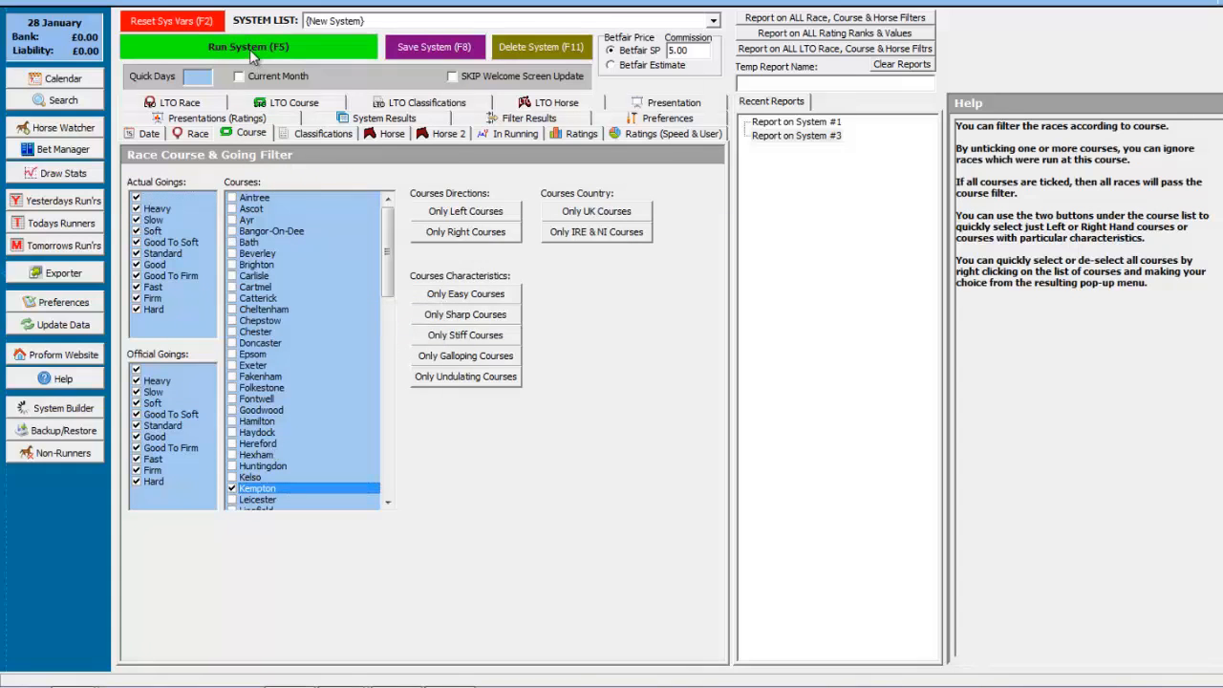
pyautogui.click(654, 357)
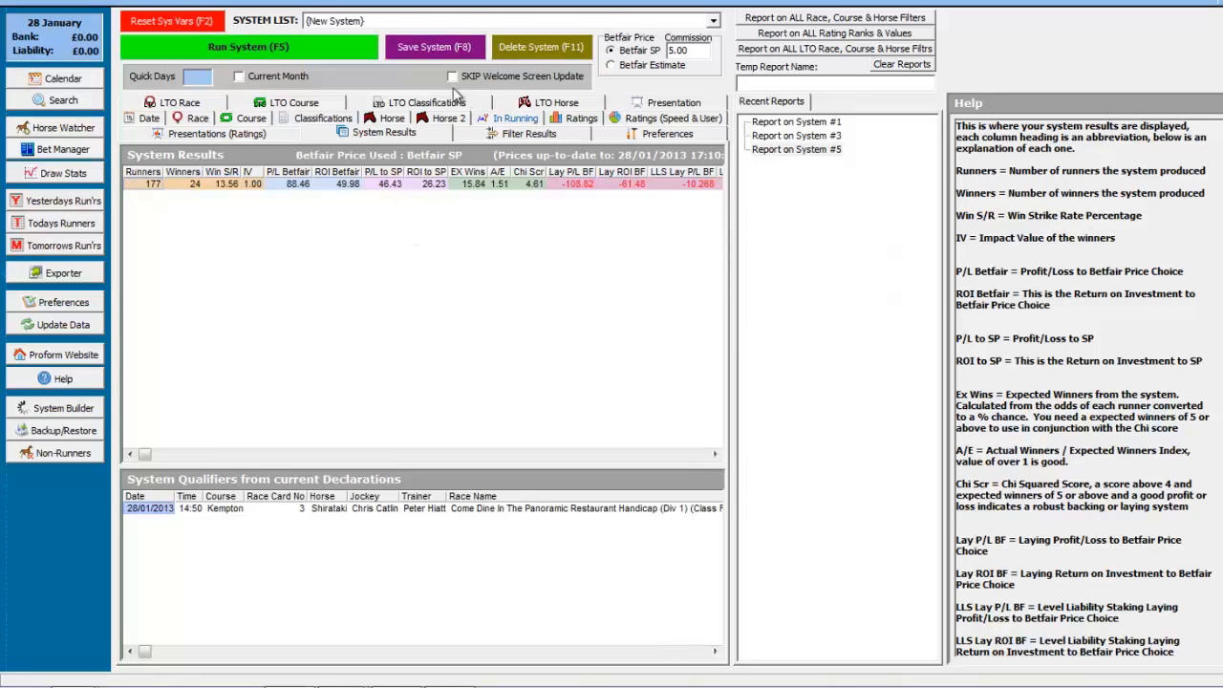
# Step: Save the trainer system as ALERTS - TRAINERS - Peter Hiatt Kempton AW, adapting the name of the existing Hurricane Spirit alert
pyautogui.click(414, 53)
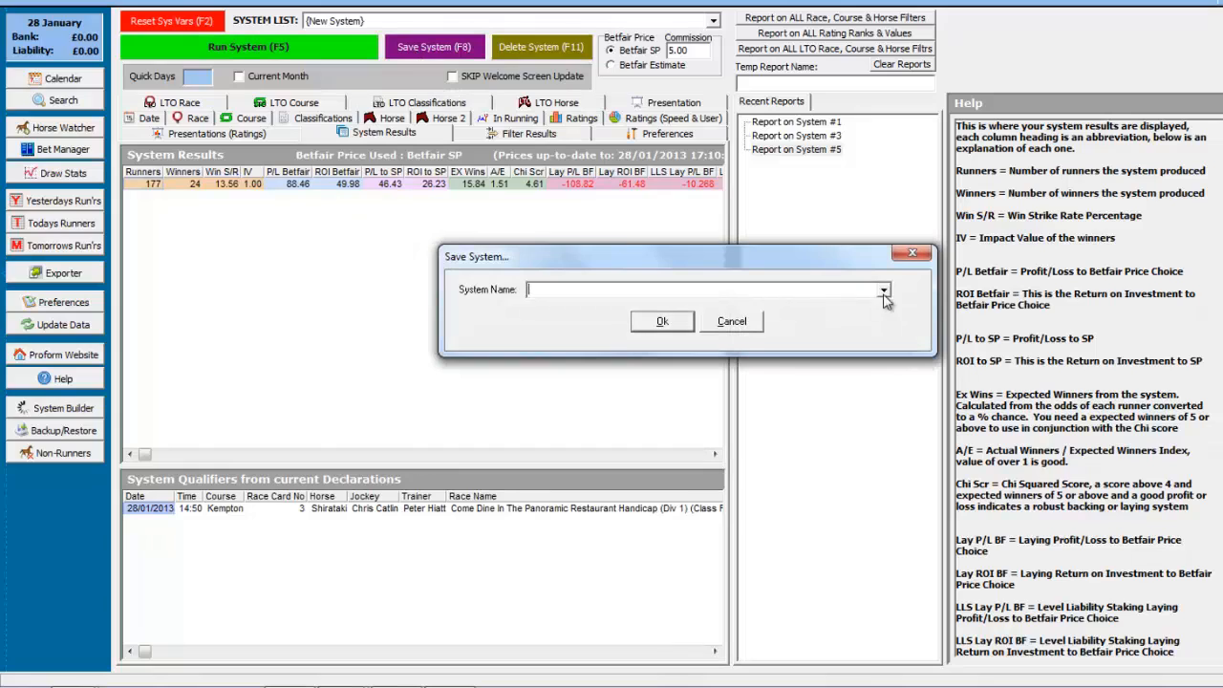
pyautogui.click(884, 290)
pyautogui.click(770, 307)
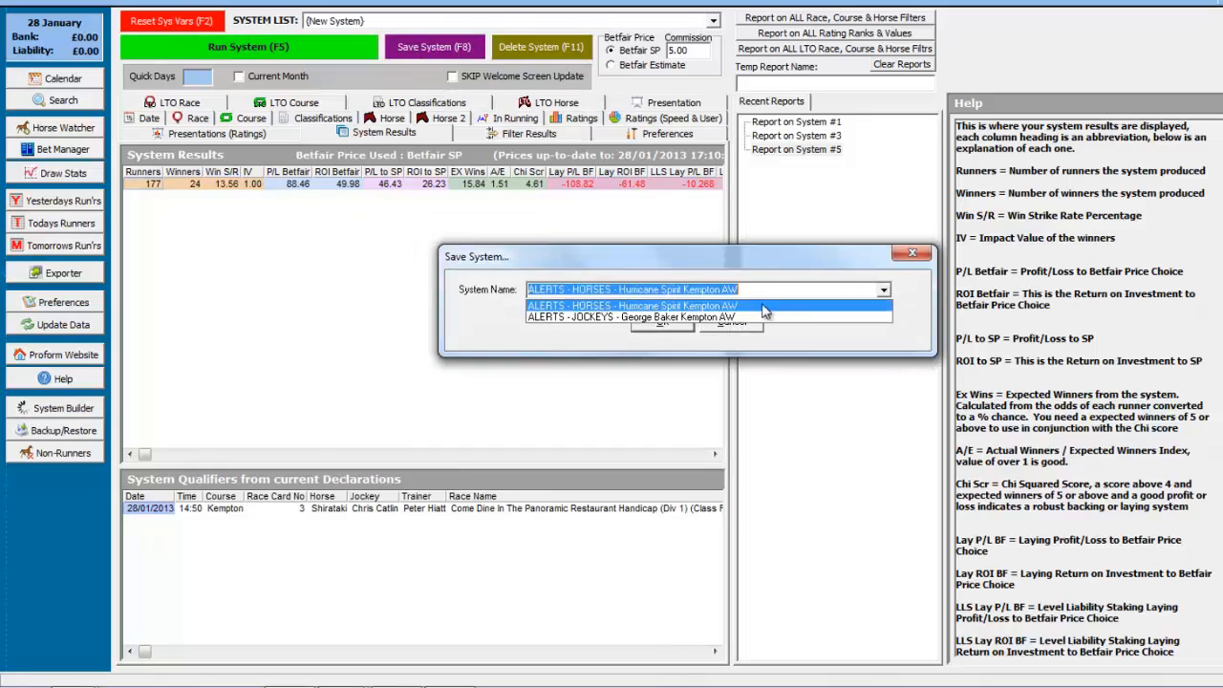
pyautogui.click(667, 292)
pyautogui.moveTo(684, 288); pyautogui.dragTo(573, 296)
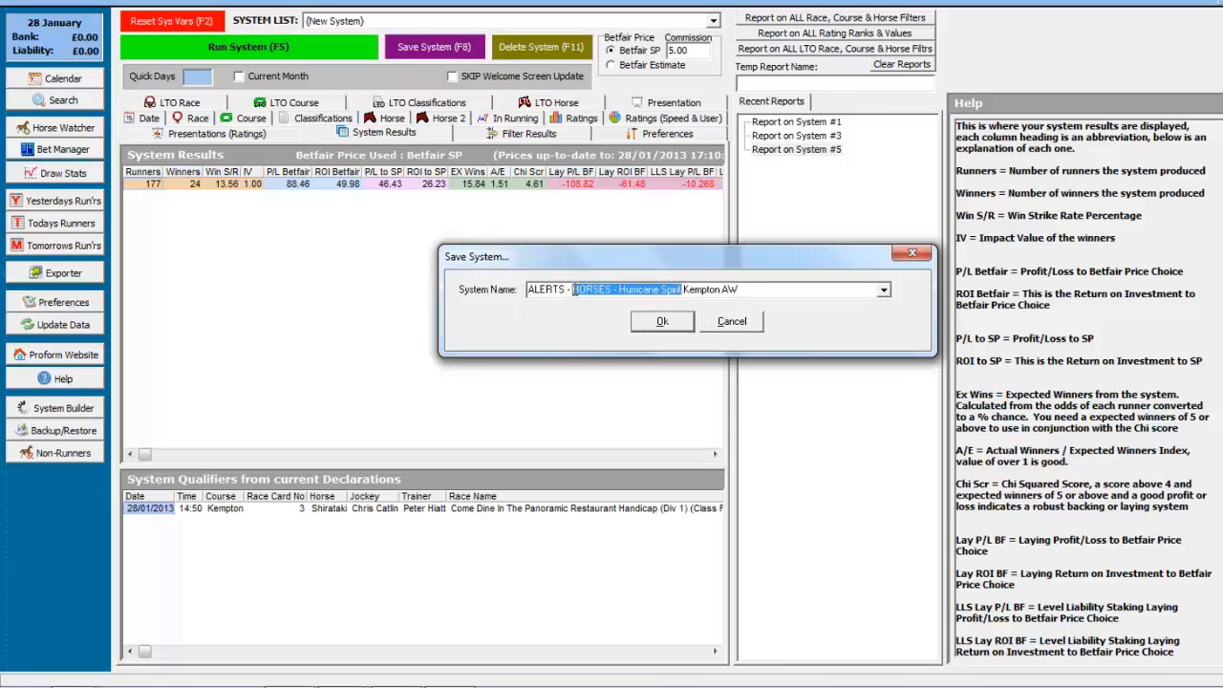
pyautogui.write('TRAINERS')
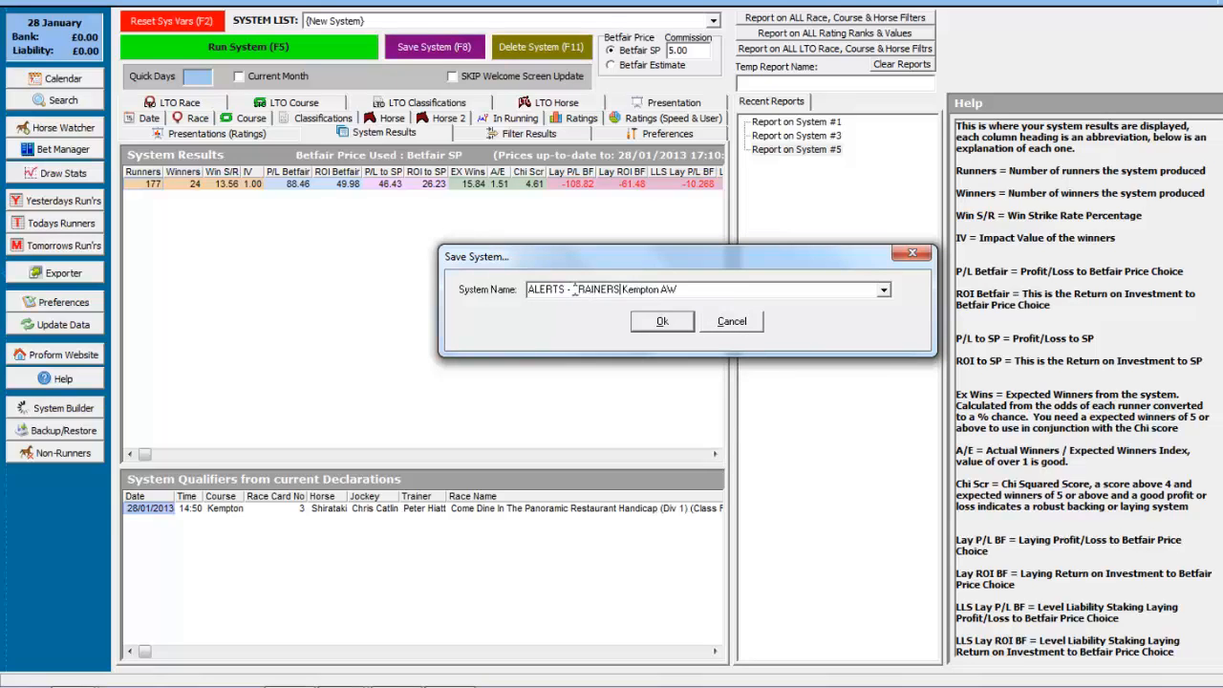
pyautogui.write(' - Peter Hiatt')
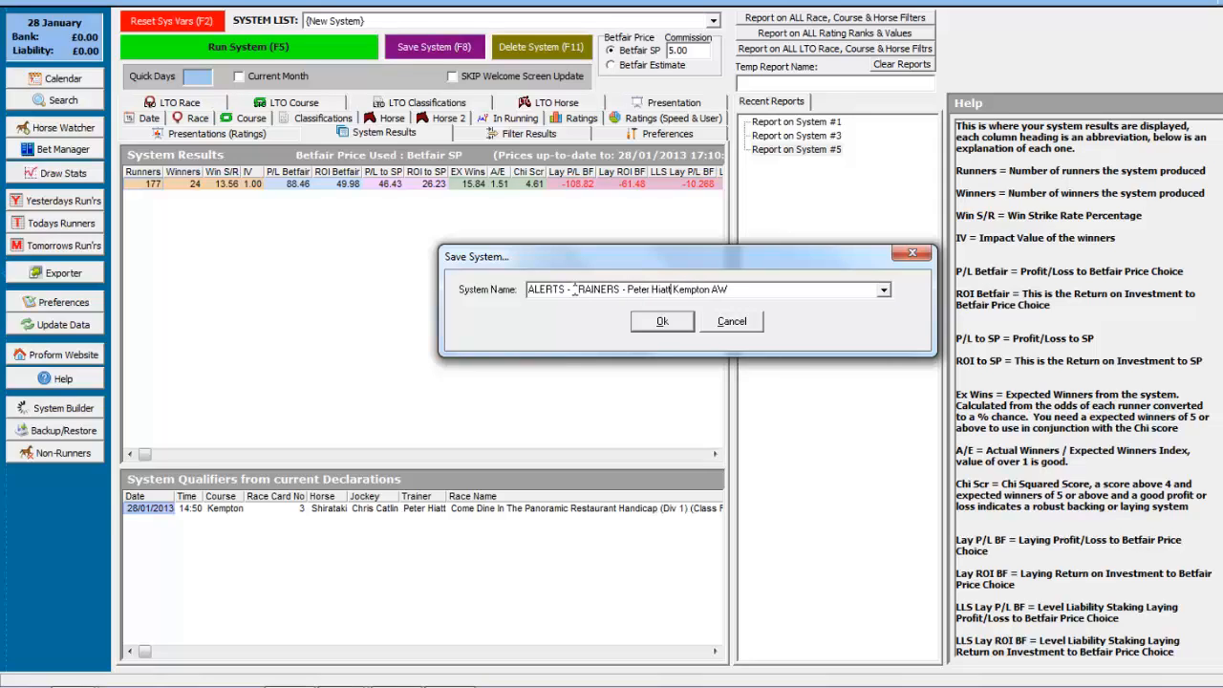
pyautogui.click(664, 321)
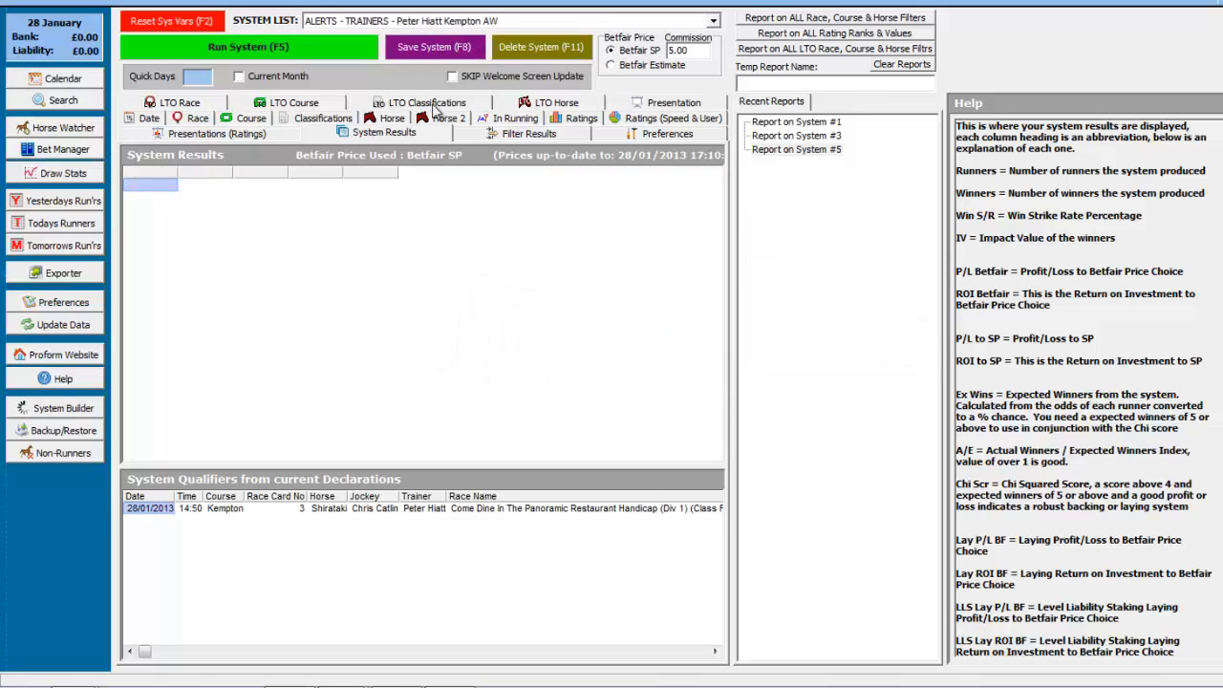
# Step: Check the saved trainer alert in the system list and its qualifiers on the welcome screen
pyautogui.click(363, 21)
pyautogui.click(363, 21)
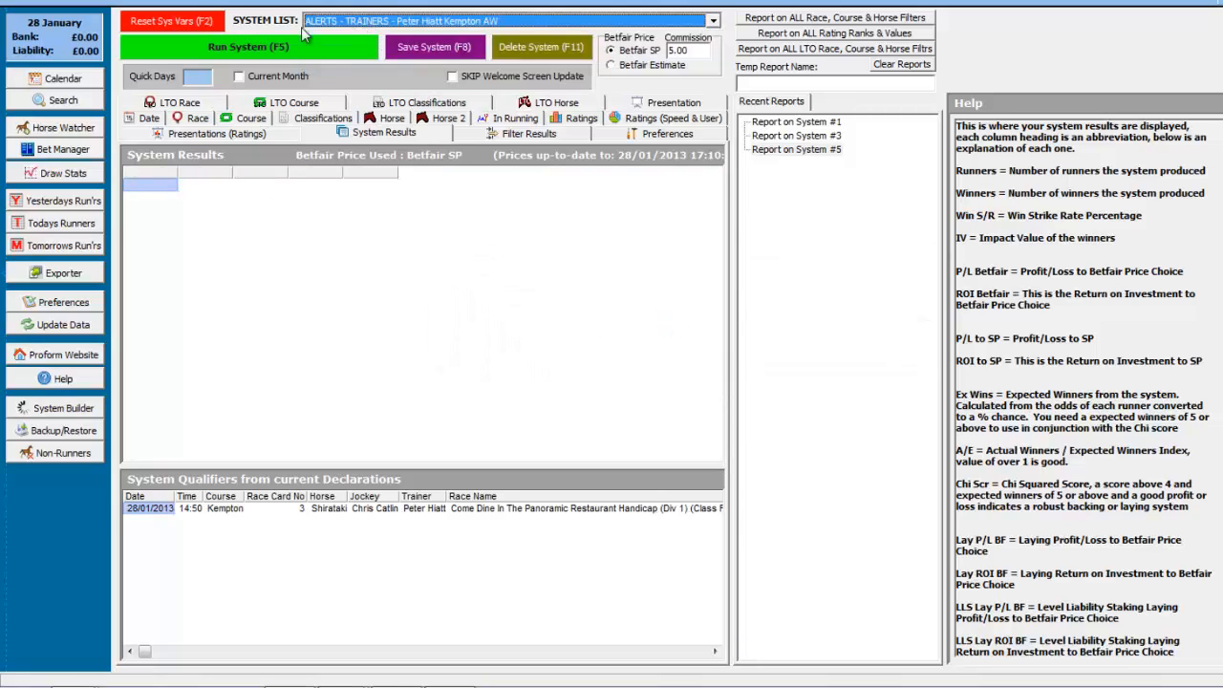
pyautogui.click(50, 1)
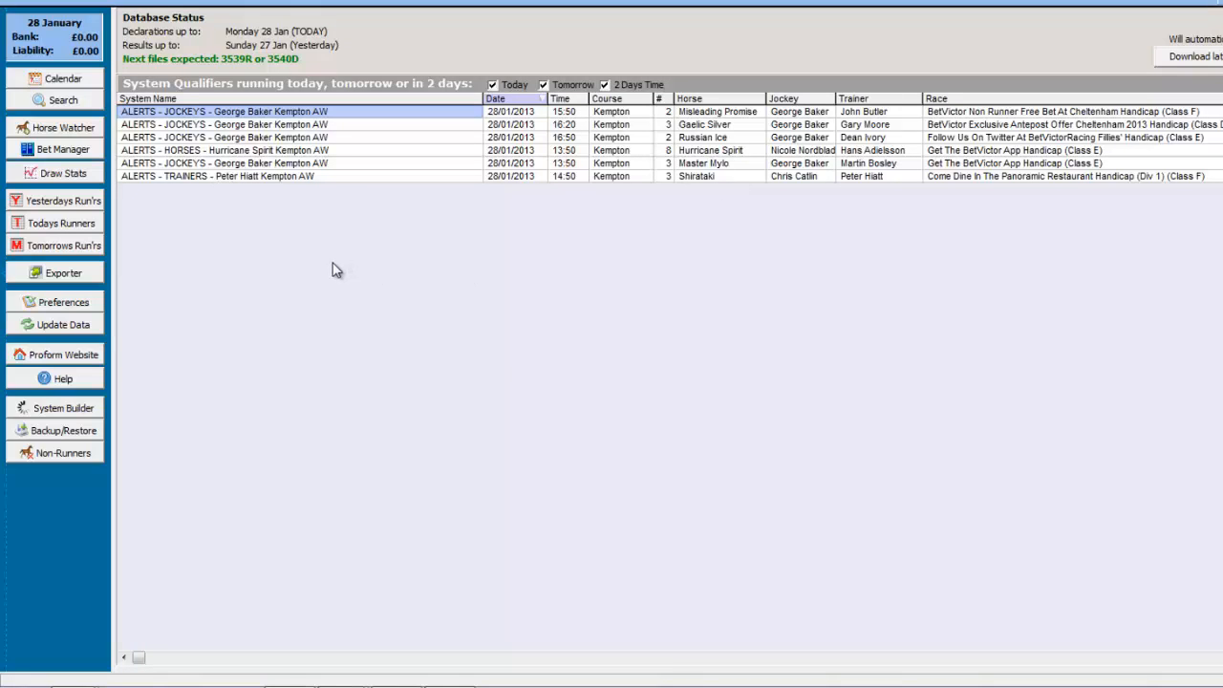
# Step: Return to the System Builder, reset all system variables and set the sire name filter to Invincible Spirit
pyautogui.click(69, 415)
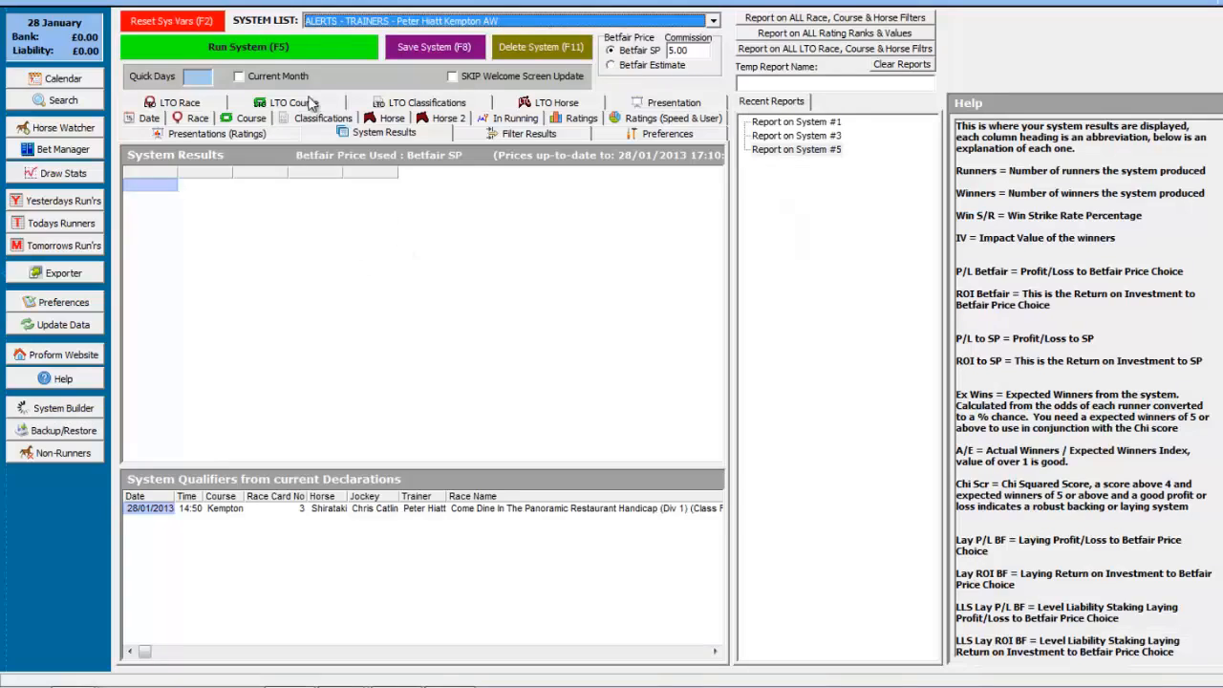
pyautogui.click(186, 26)
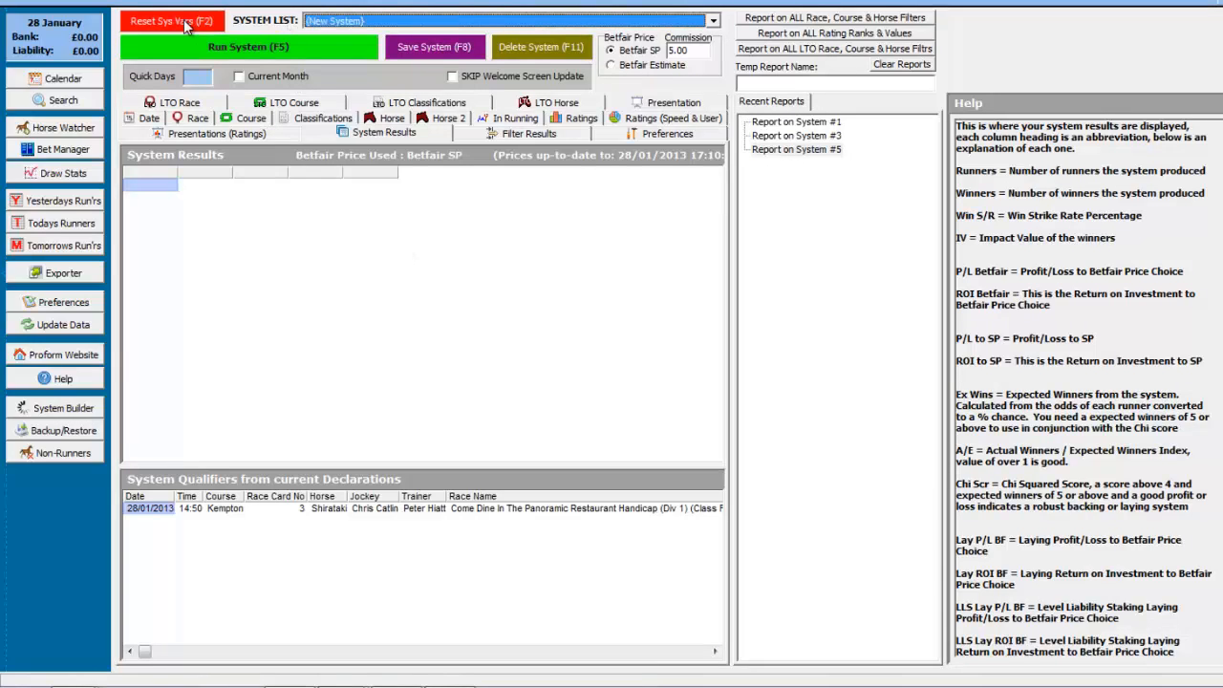
pyautogui.click(390, 119)
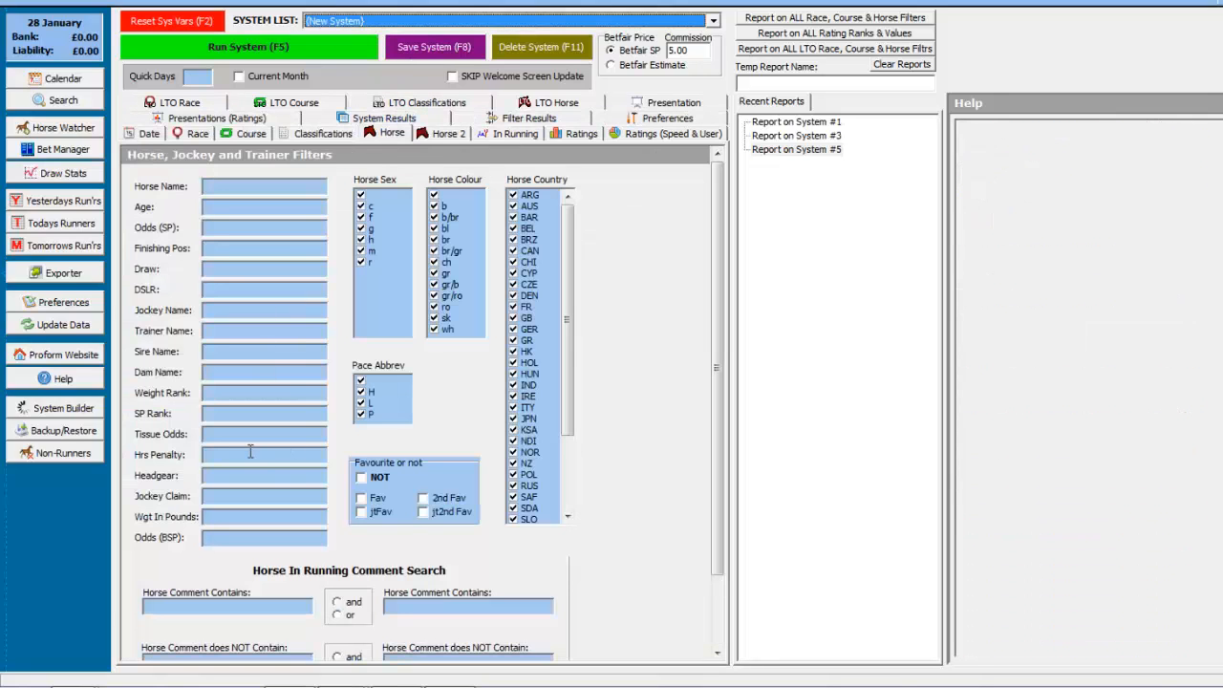
pyautogui.click(228, 351)
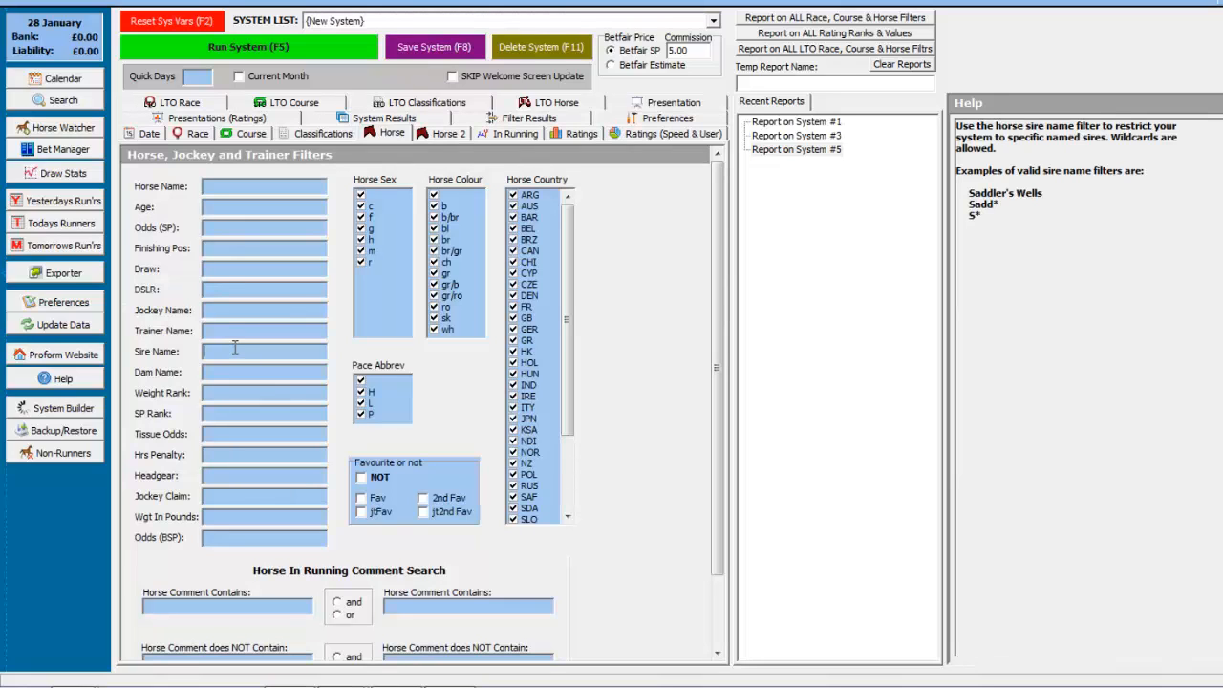
pyautogui.write('Invincible Spirit')
# Step: Restrict the sire system's race types to A/W only, clearing all the others
pyautogui.click(197, 135)
pyautogui.rightClick(181, 208)
pyautogui.click(230, 233)
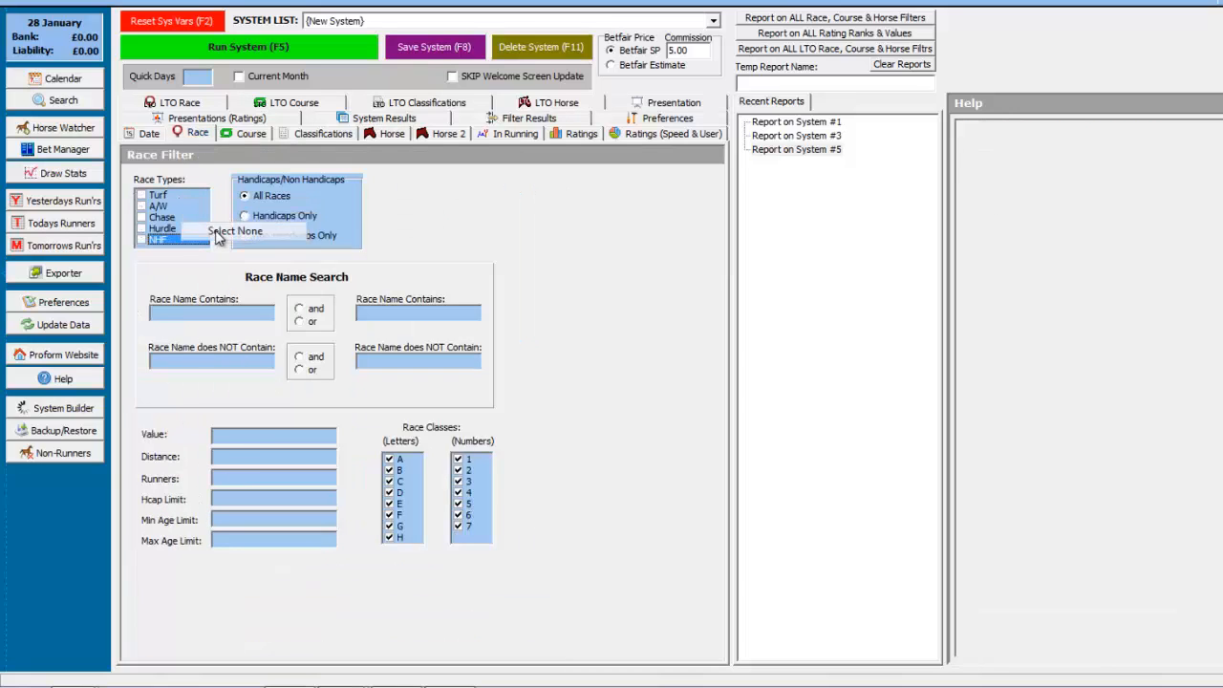
pyautogui.click(143, 207)
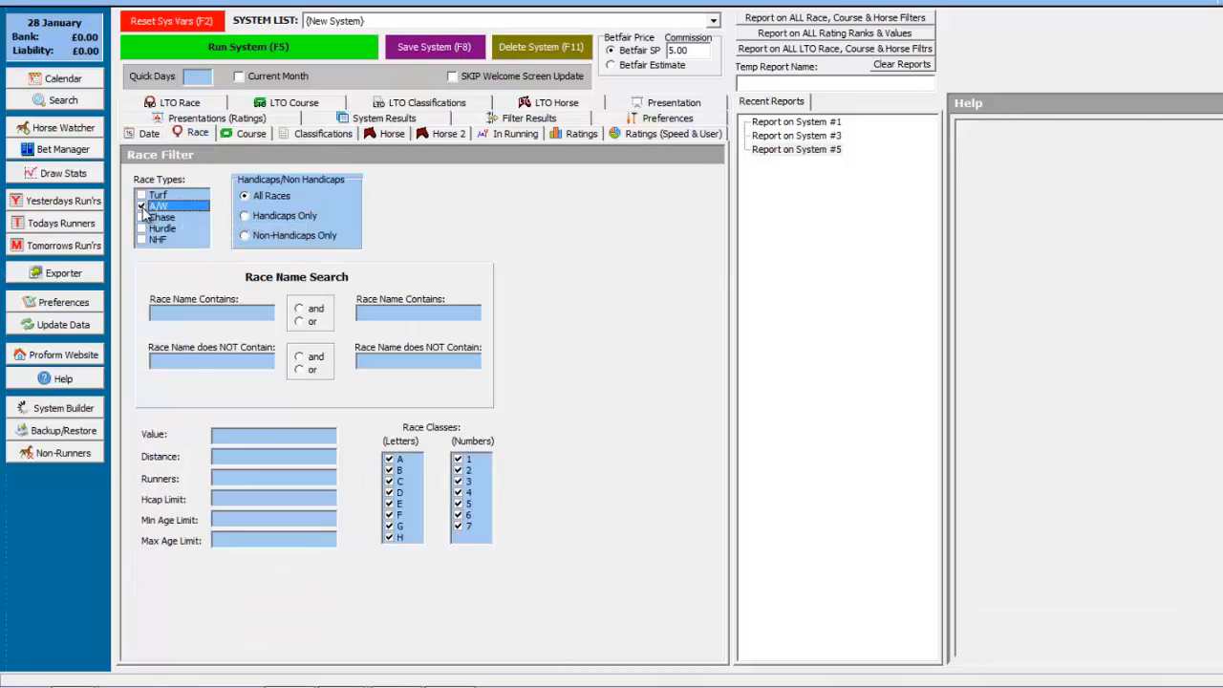
# Step: Limit the sire system to the Kempton course and run it without any date restrictions
pyautogui.click(251, 133)
pyautogui.rightClick(292, 283)
pyautogui.click(330, 317)
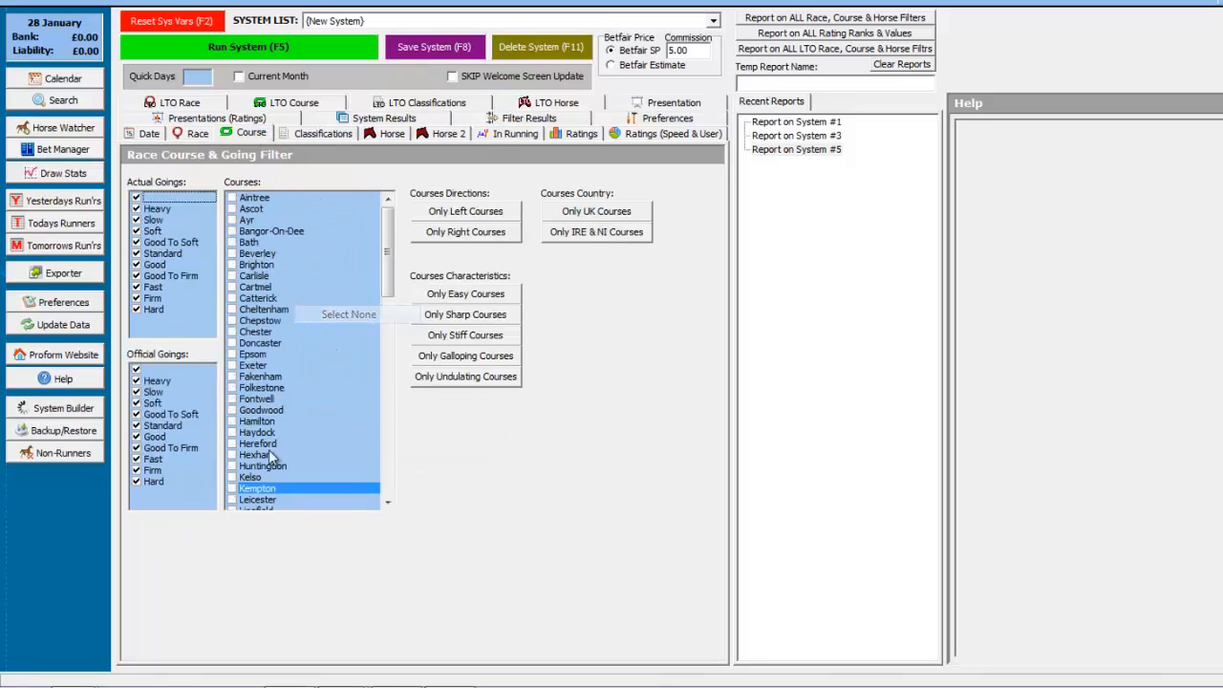
pyautogui.click(231, 488)
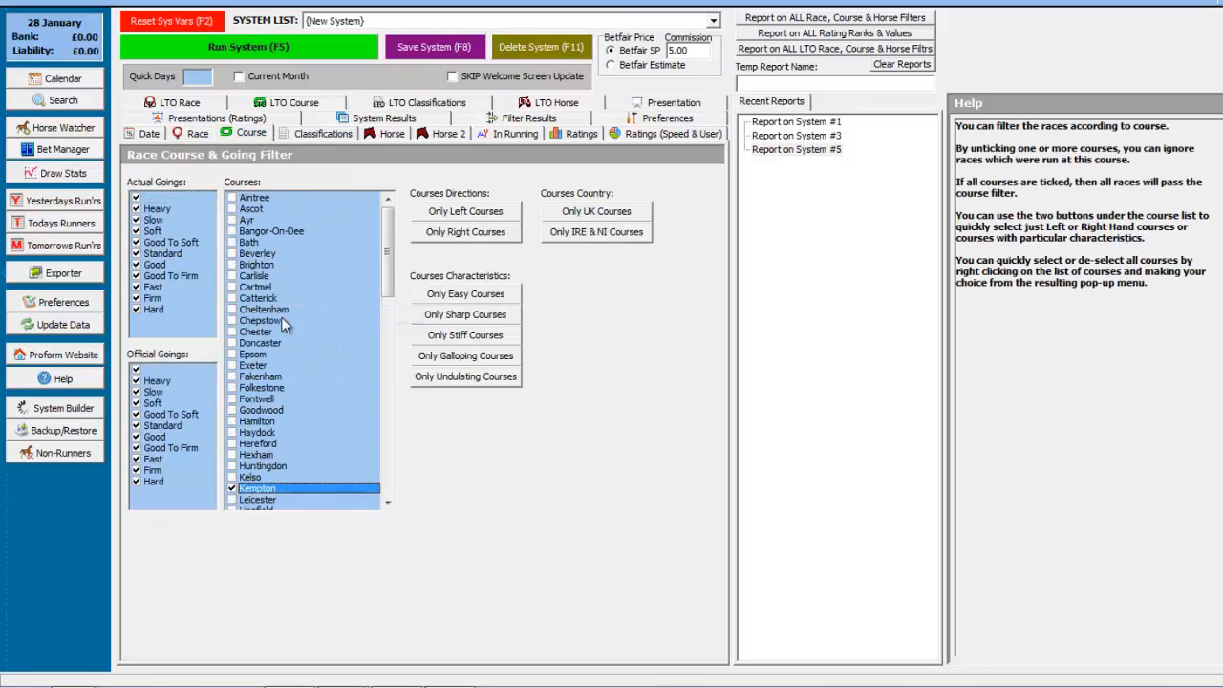
pyautogui.click(270, 49)
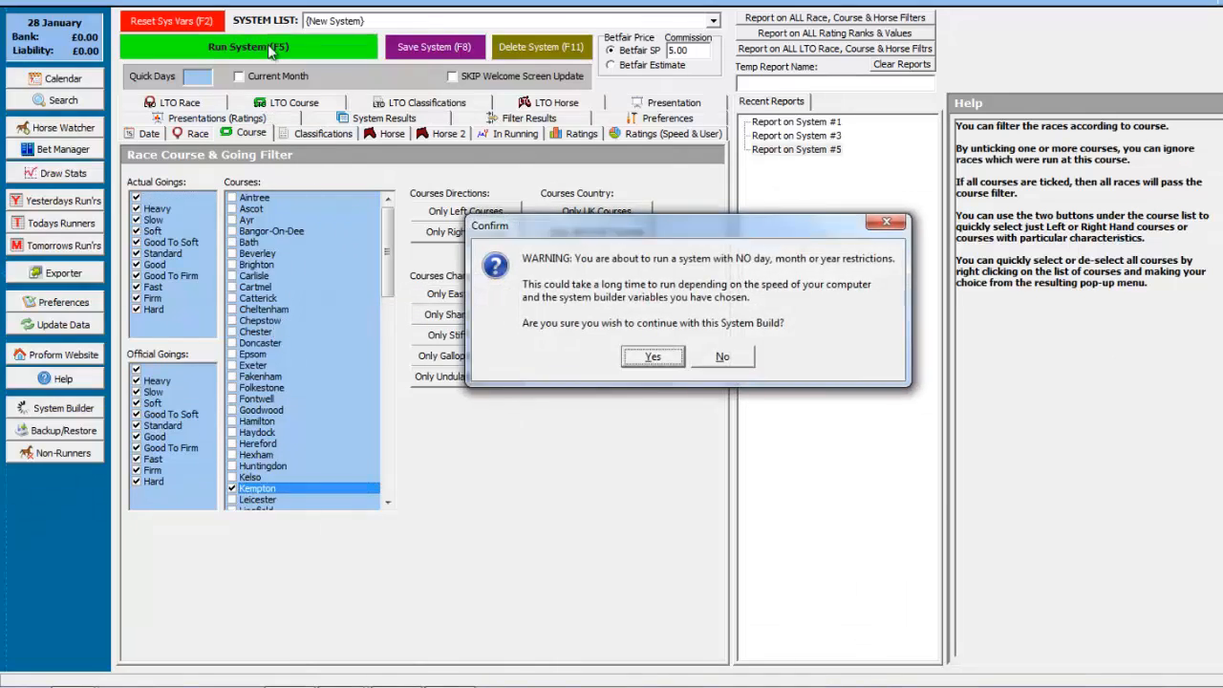
pyautogui.click(657, 359)
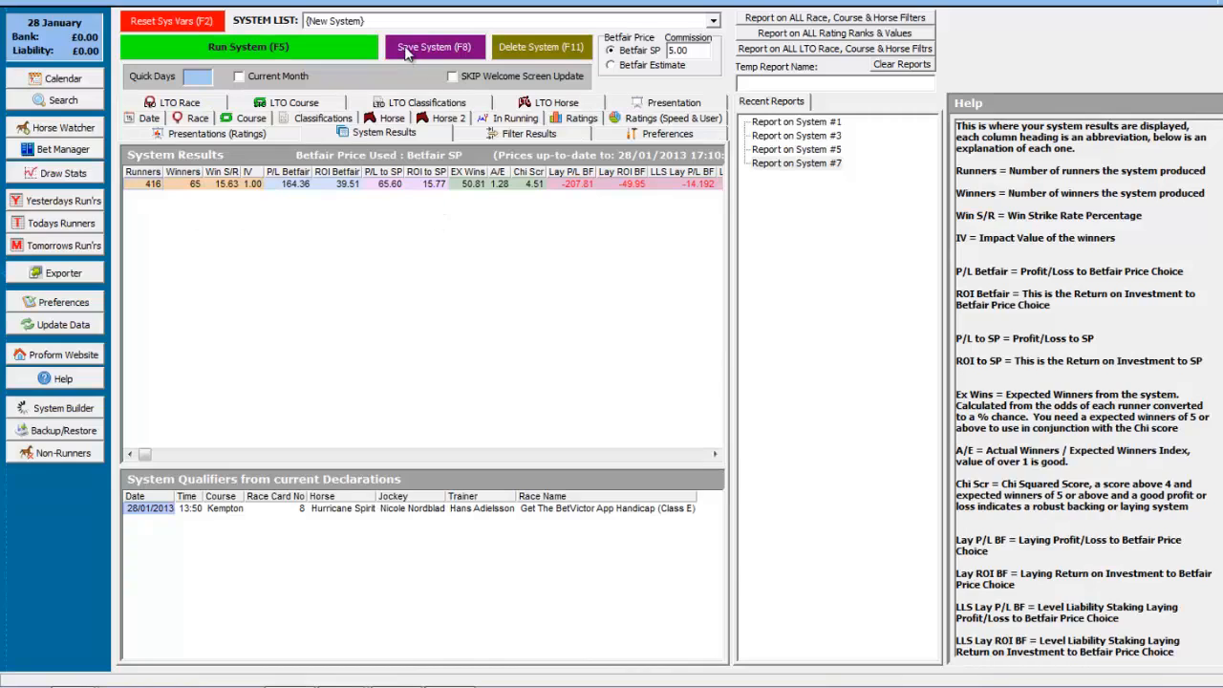
# Step: Save the sire system as ALERTS - SIRES - Invincible Spirit Kempton AW, adapting the name of the existing Hurricane Spirit alert
pyautogui.click(390, 118)
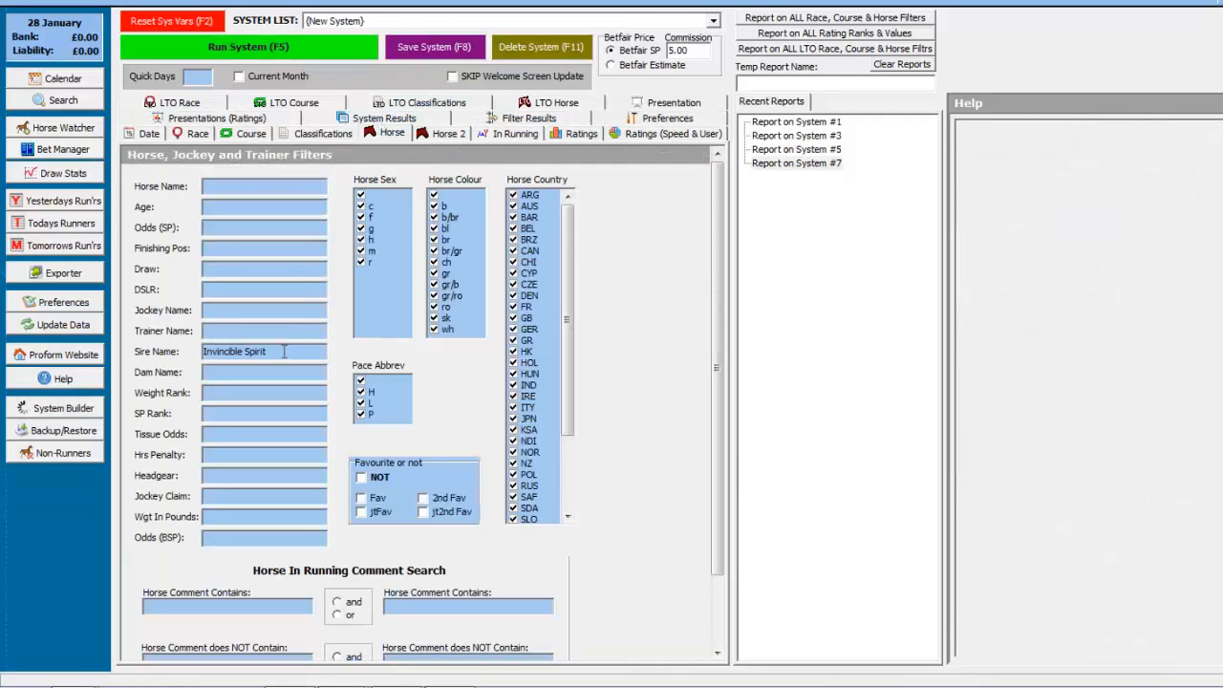
pyautogui.moveTo(287, 352); pyautogui.dragTo(182, 351)
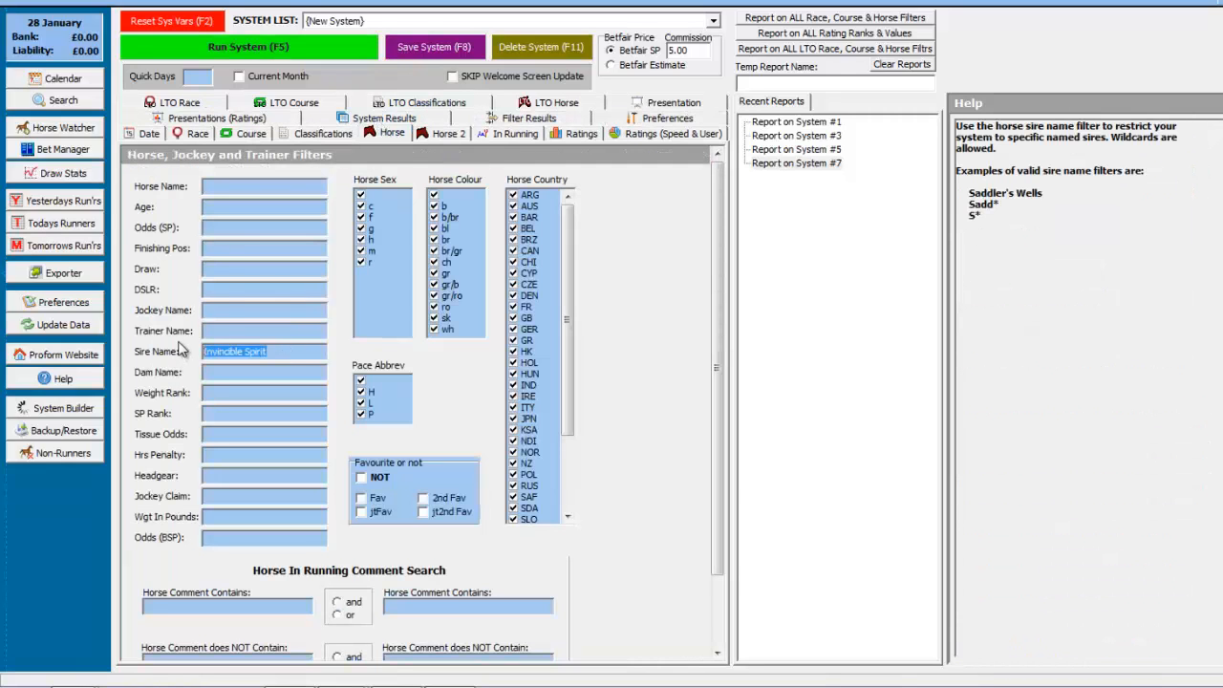
pyautogui.click(432, 48)
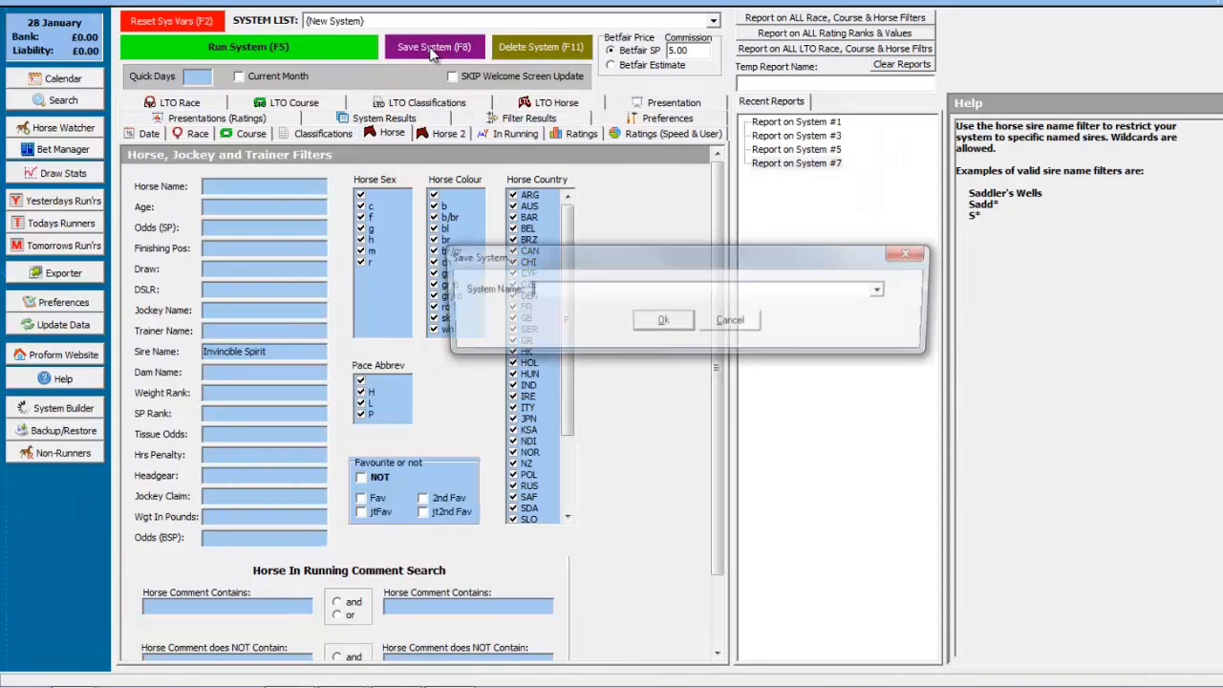
pyautogui.click(885, 291)
pyautogui.click(669, 301)
pyautogui.click(684, 291)
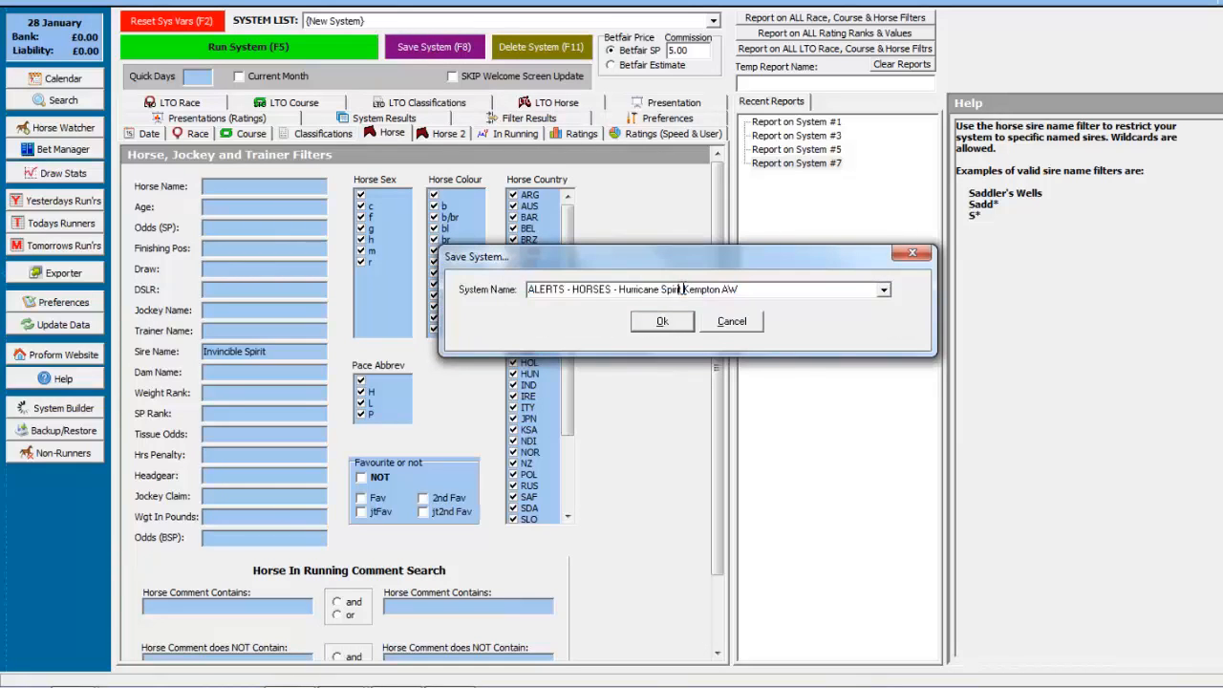
pyautogui.moveTo(678, 291); pyautogui.dragTo(571, 291)
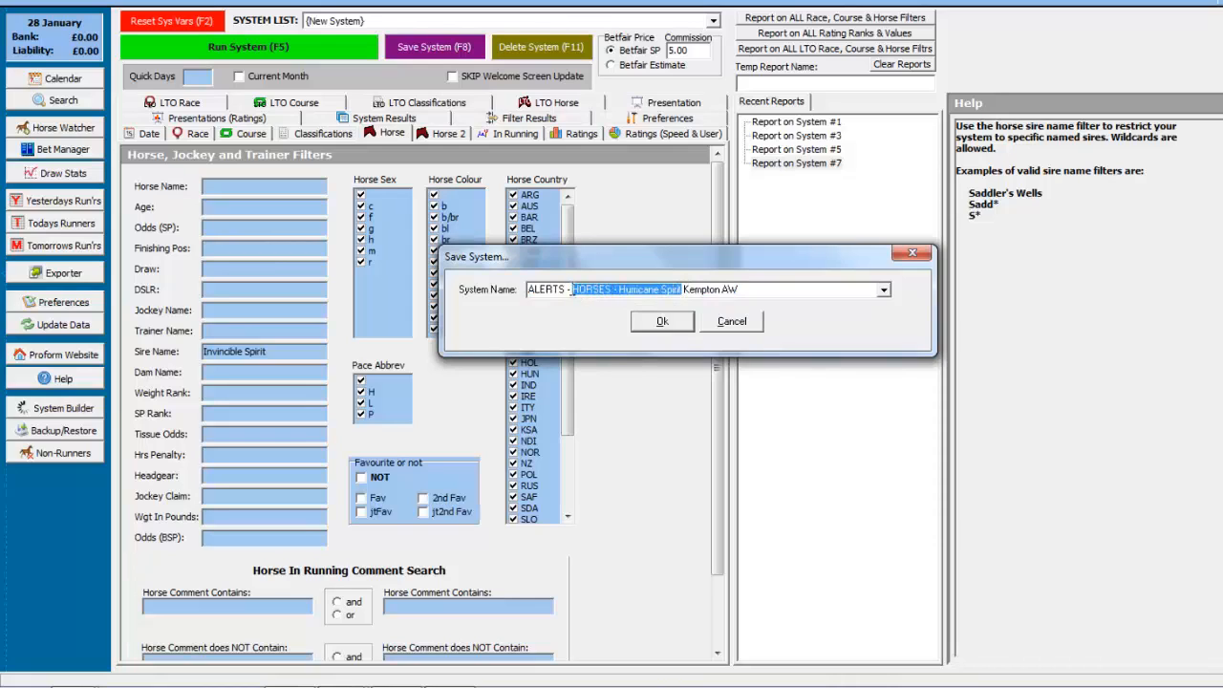
pyautogui.write('SIRES')
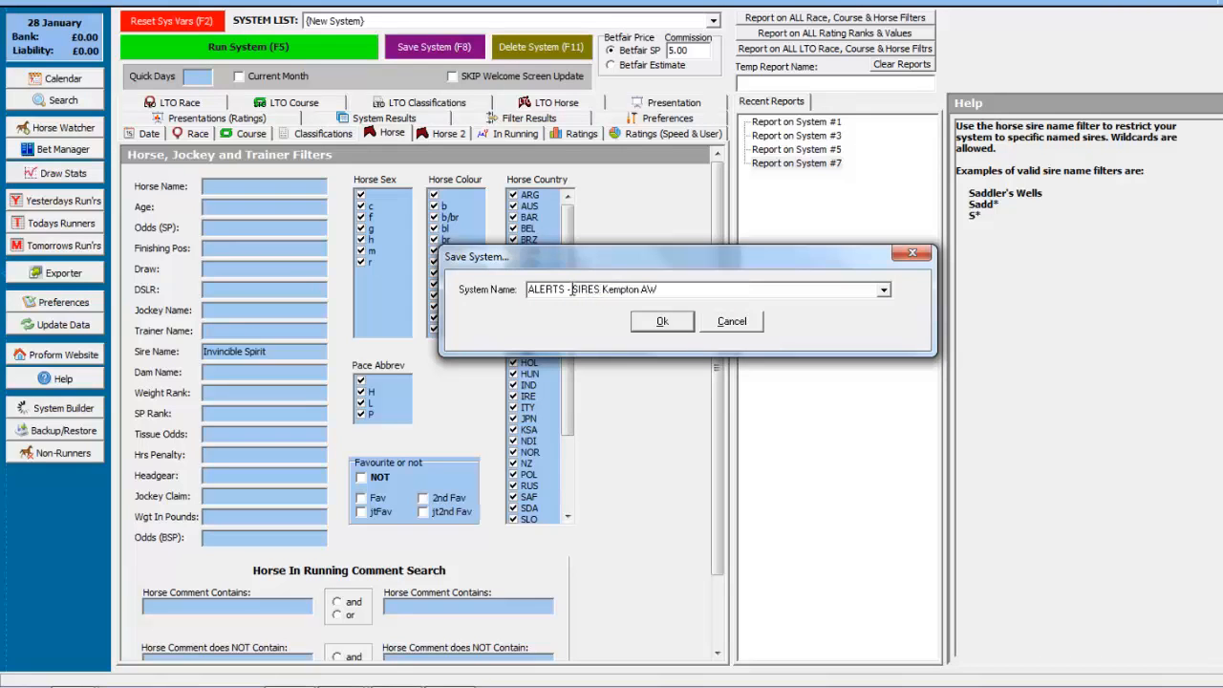
pyautogui.write(' - Invincible Spirit')
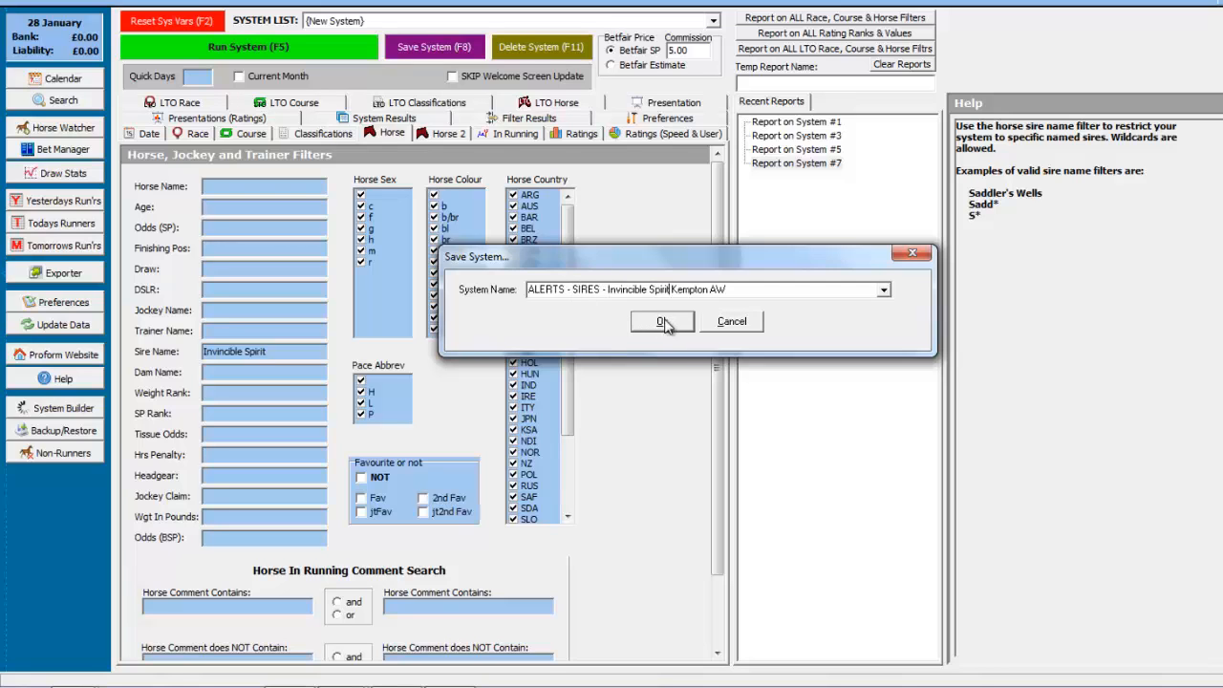
pyautogui.click(665, 322)
# Step: Check the saved sire alert in the system list and its qualifier on the welcome screen, and return to the System Builder
pyautogui.click(387, 25)
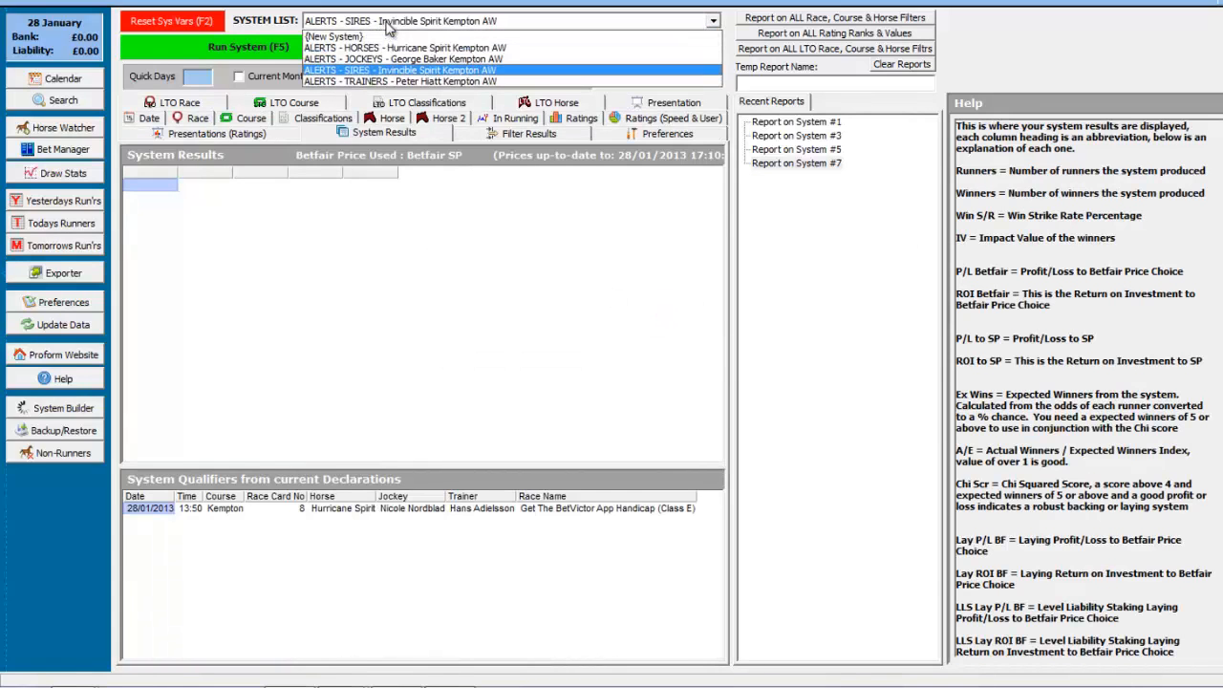
pyautogui.click(386, 22)
pyautogui.click(381, 198)
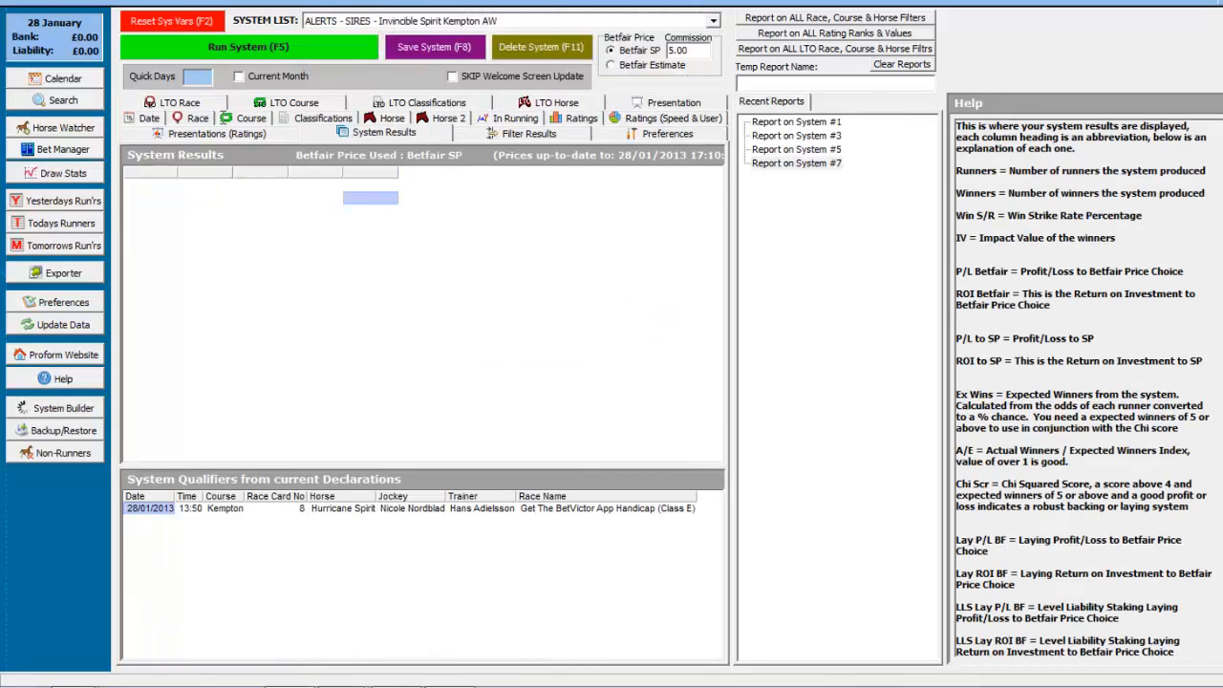
pyautogui.click(46, 2)
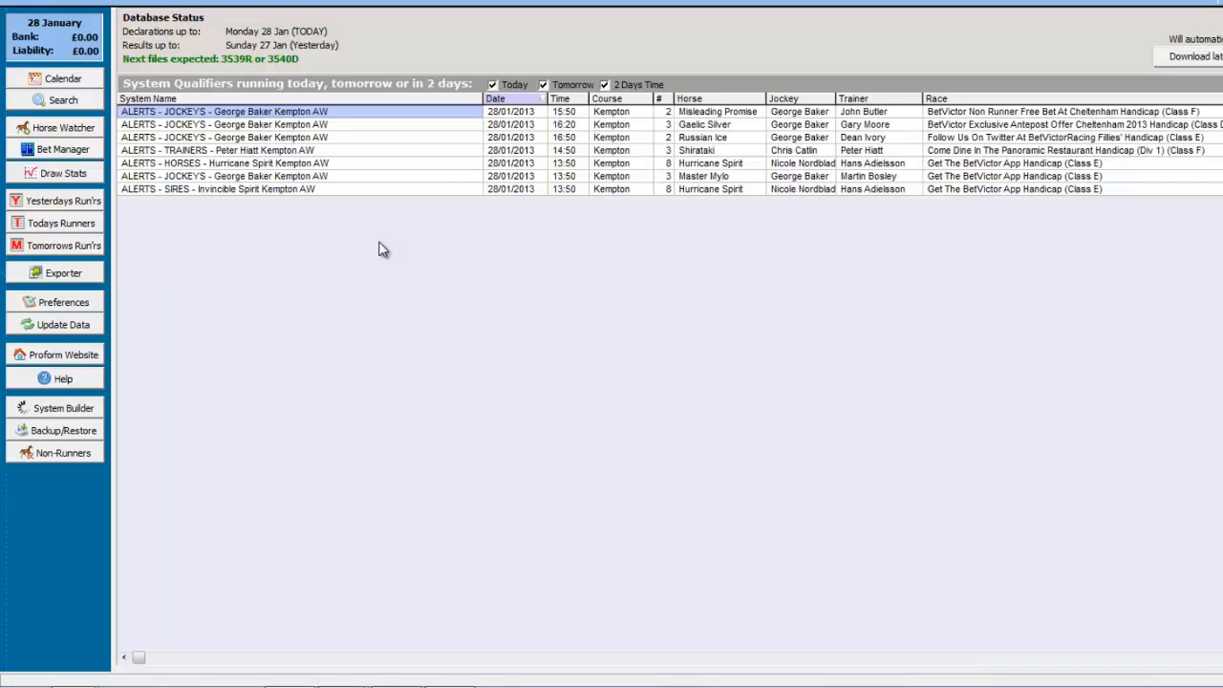
pyautogui.click(727, 190)
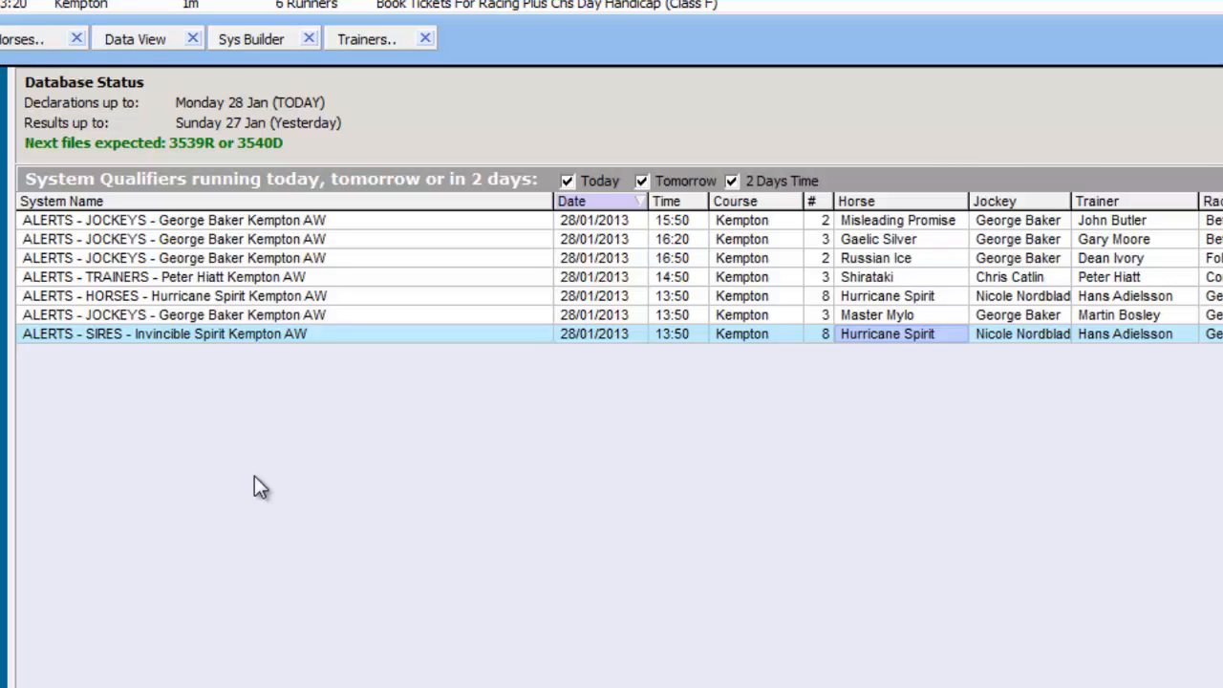
pyautogui.click(244, 38)
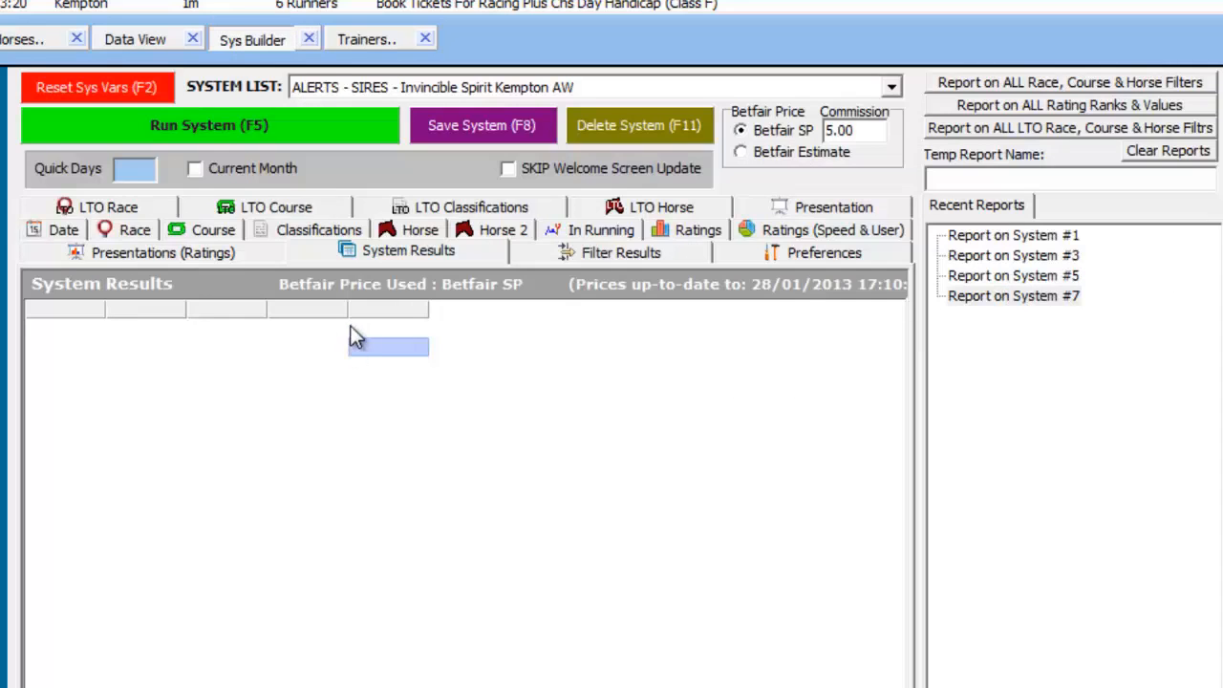